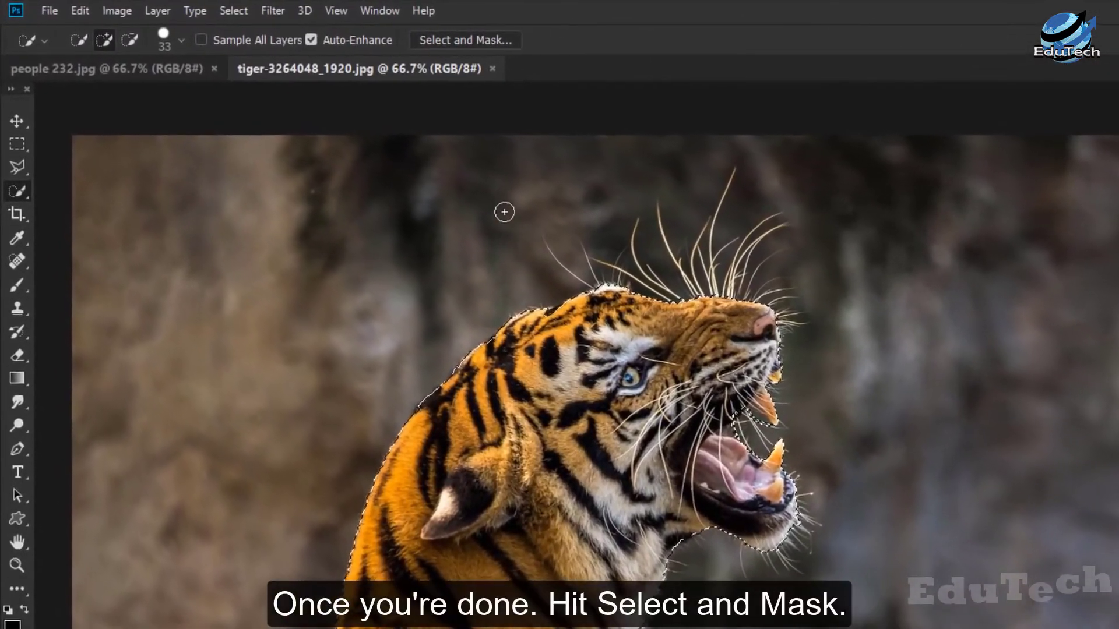
# - Refine the tiger selection around the whiskers and fur in Select and Mask, and output it as a New Layer with Layer Mask
pyautogui.click(478, 40)
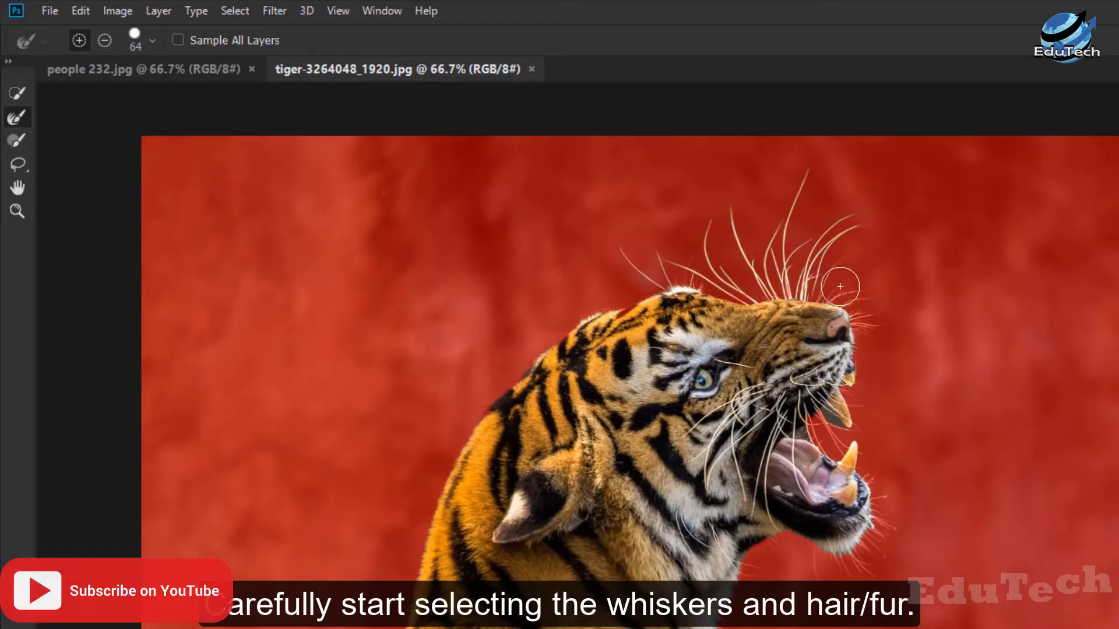
pyautogui.moveTo(826, 421); pyautogui.dragTo(814, 424)
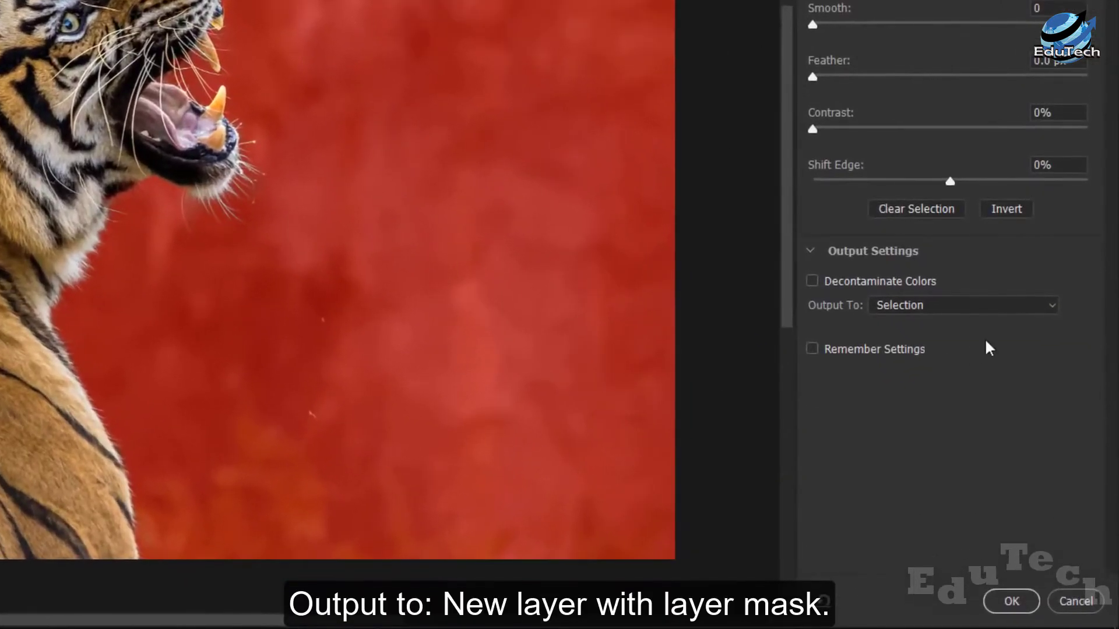
pyautogui.click(1053, 423)
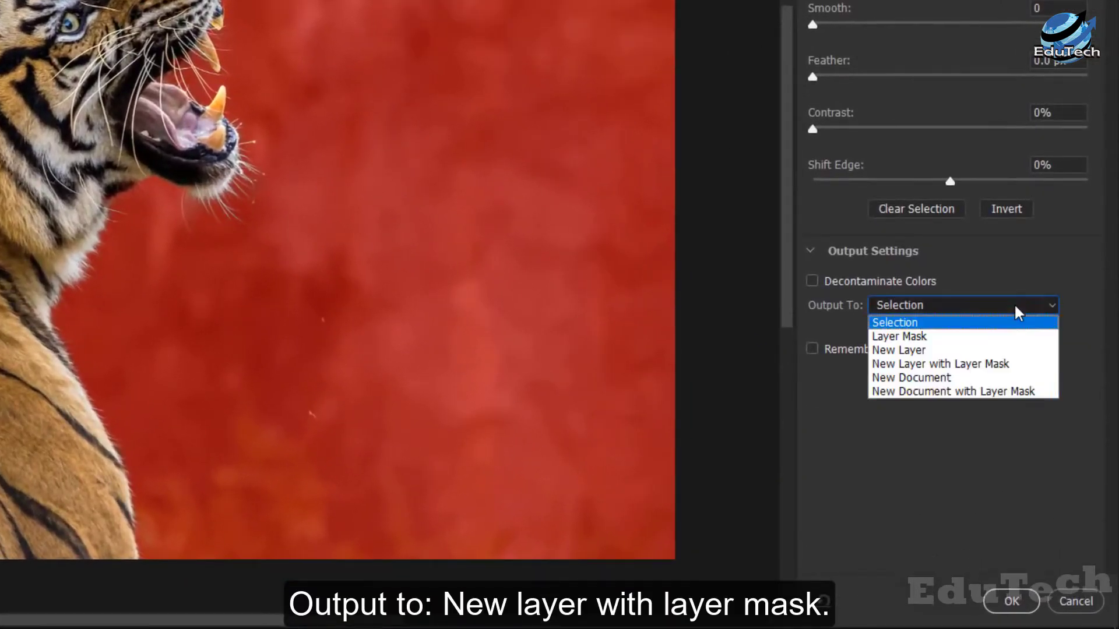
pyautogui.click(1012, 364)
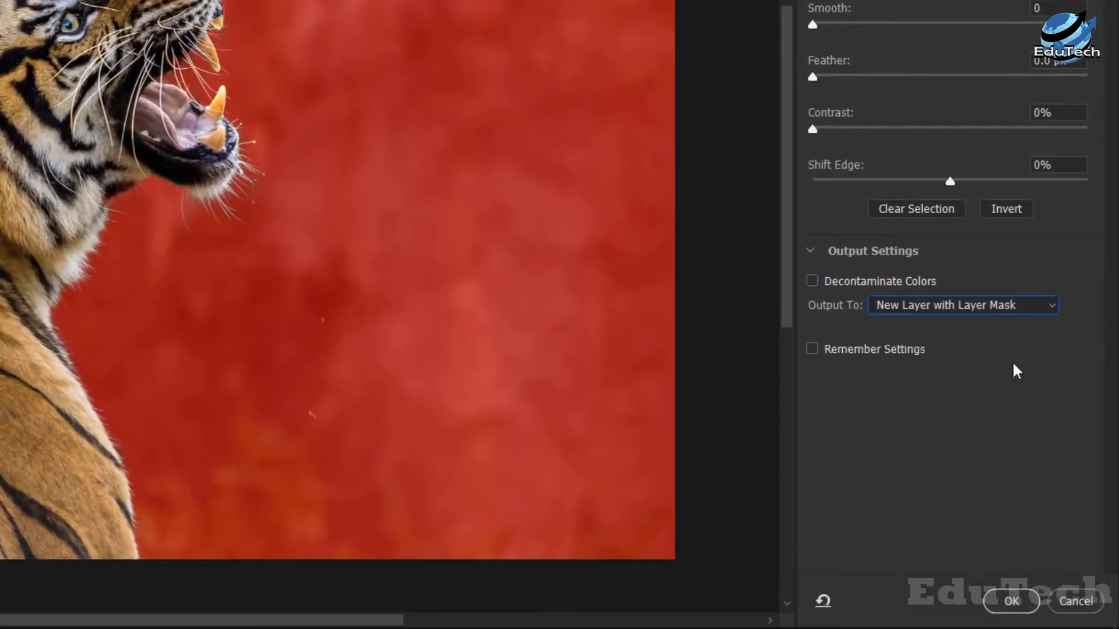
pyautogui.click(1006, 598)
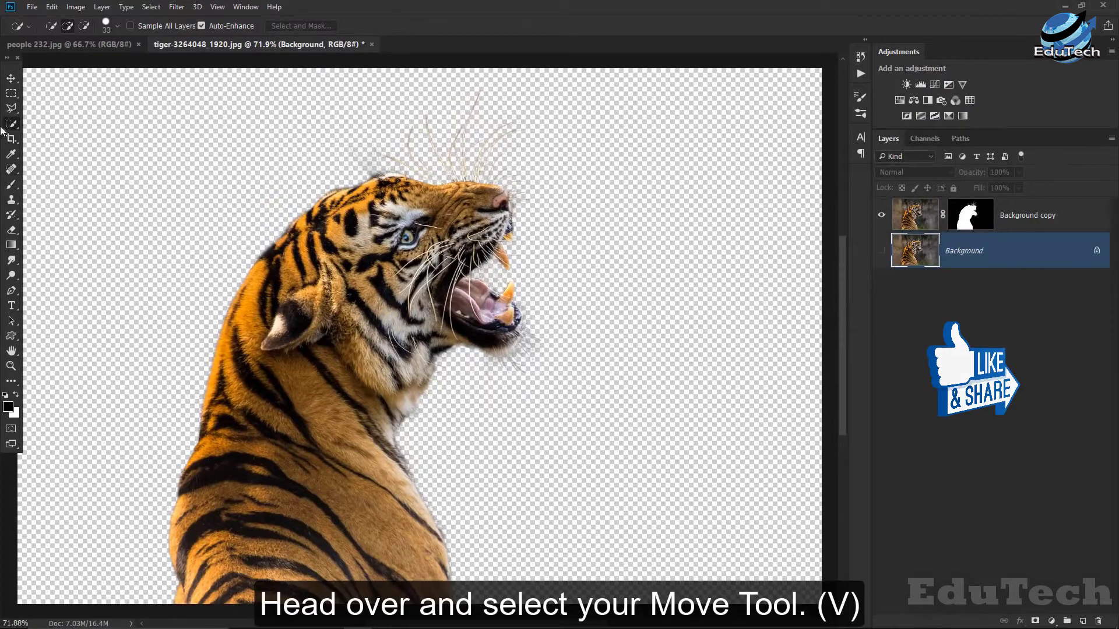
# - Move the masked tiger into the people 232.jpg document and enlarge it proportionally to about 129%, positioned over the man
pyautogui.click(11, 79)
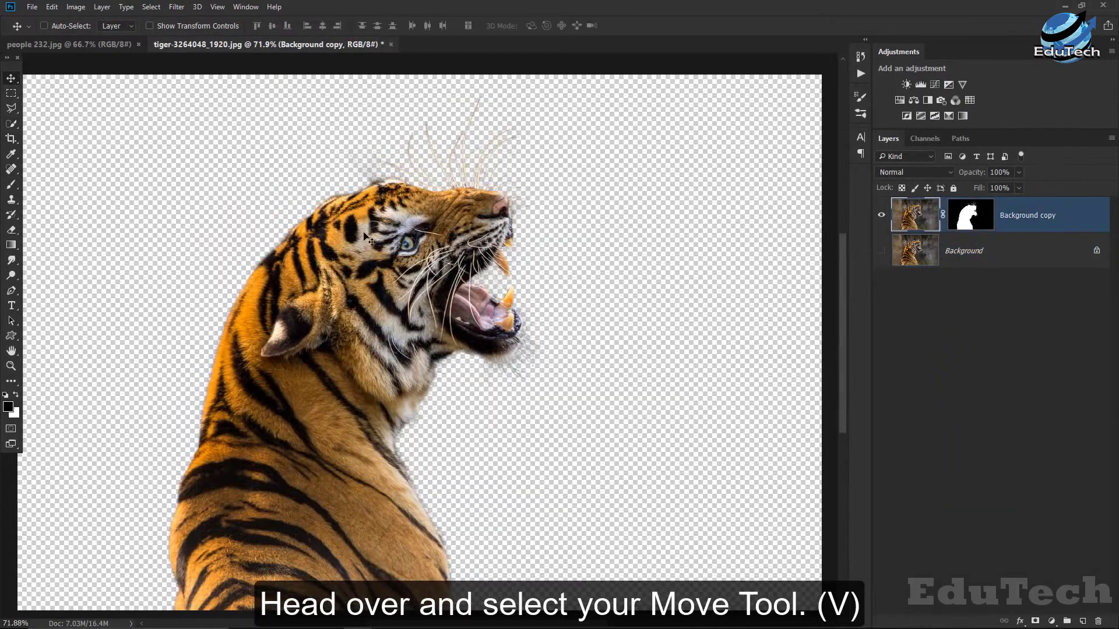
pyautogui.moveTo(346, 220); pyautogui.dragTo(466, 344)
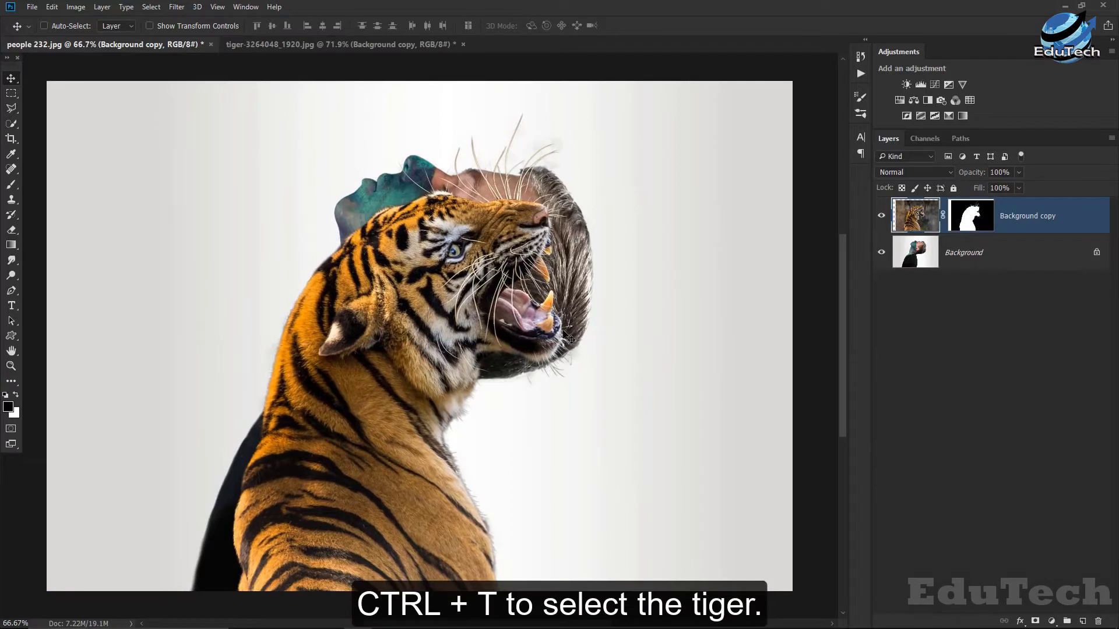
pyautogui.hotkey('ctrl', 't')
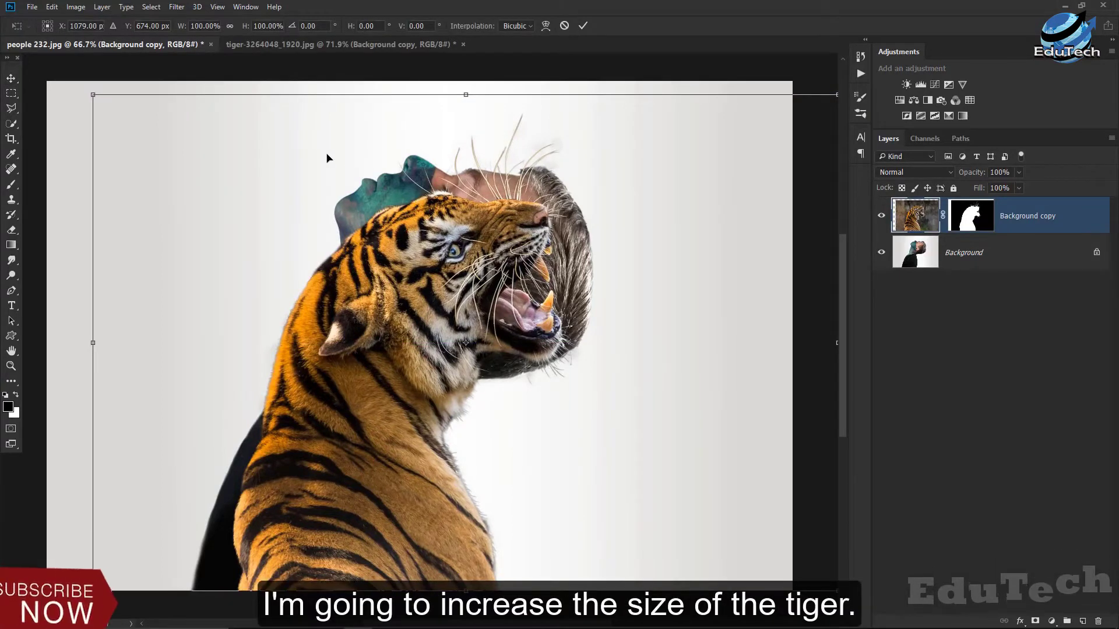
pyautogui.moveTo(94, 95); pyautogui.dragTo(61, 67)
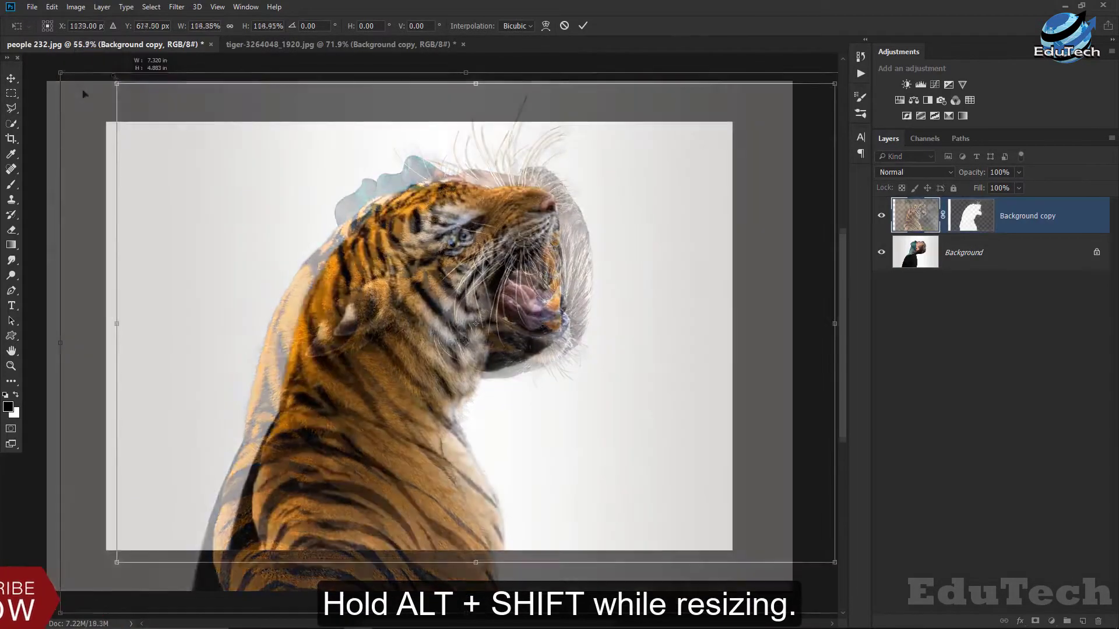
pyautogui.moveTo(121, 75); pyautogui.dragTo(75, 68)
pyautogui.moveTo(515, 286); pyautogui.dragTo(551, 284)
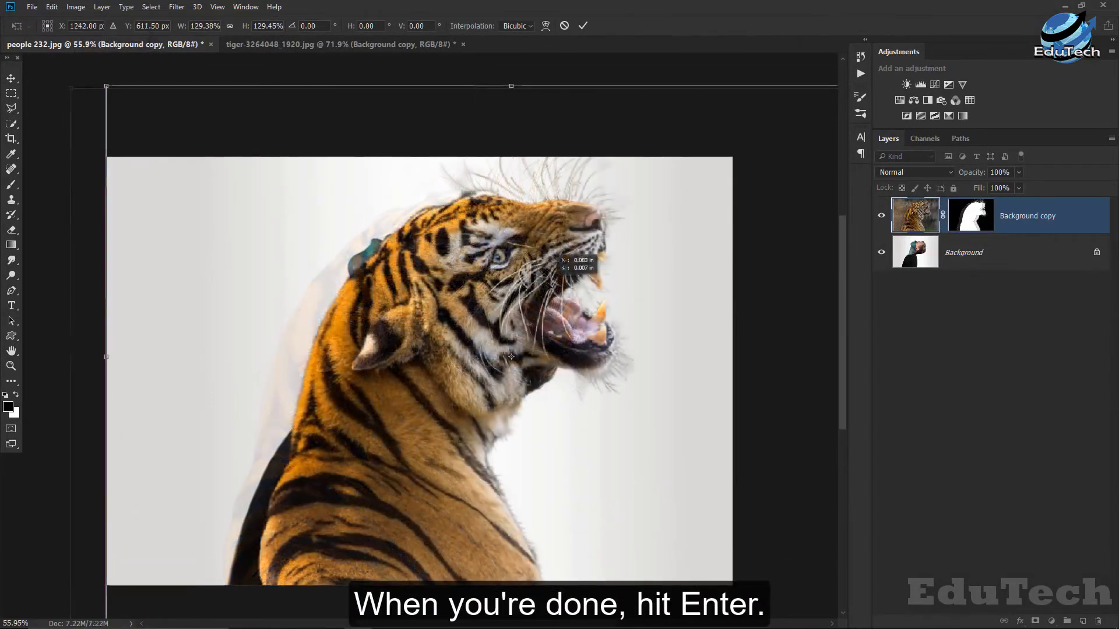
pyautogui.press('Return')
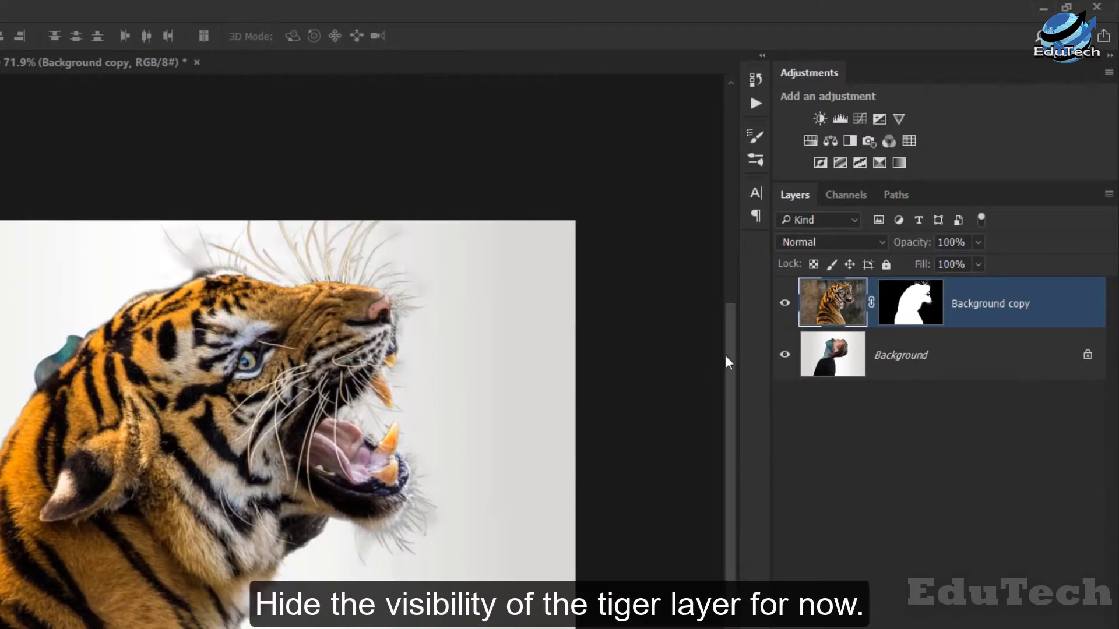
# - Hide the tiger layer, then select the entire man on the Background layer with the Quick Selection Tool and mask out his backdrop
pyautogui.click(785, 311)
pyautogui.click(909, 355)
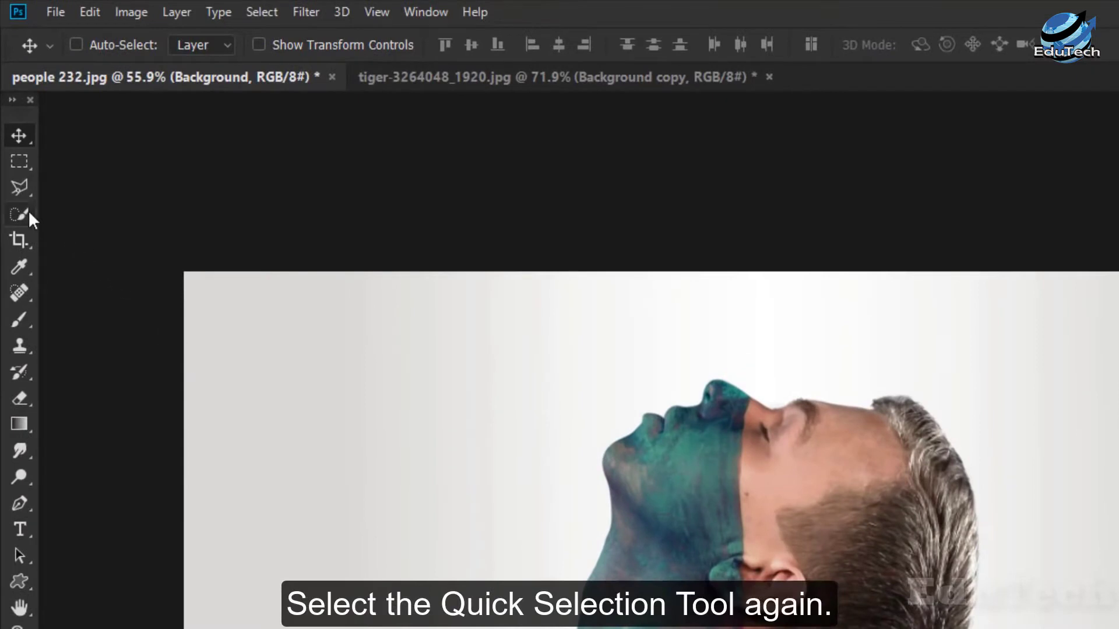
pyautogui.moveTo(30, 213); pyautogui.dragTo(71, 211)
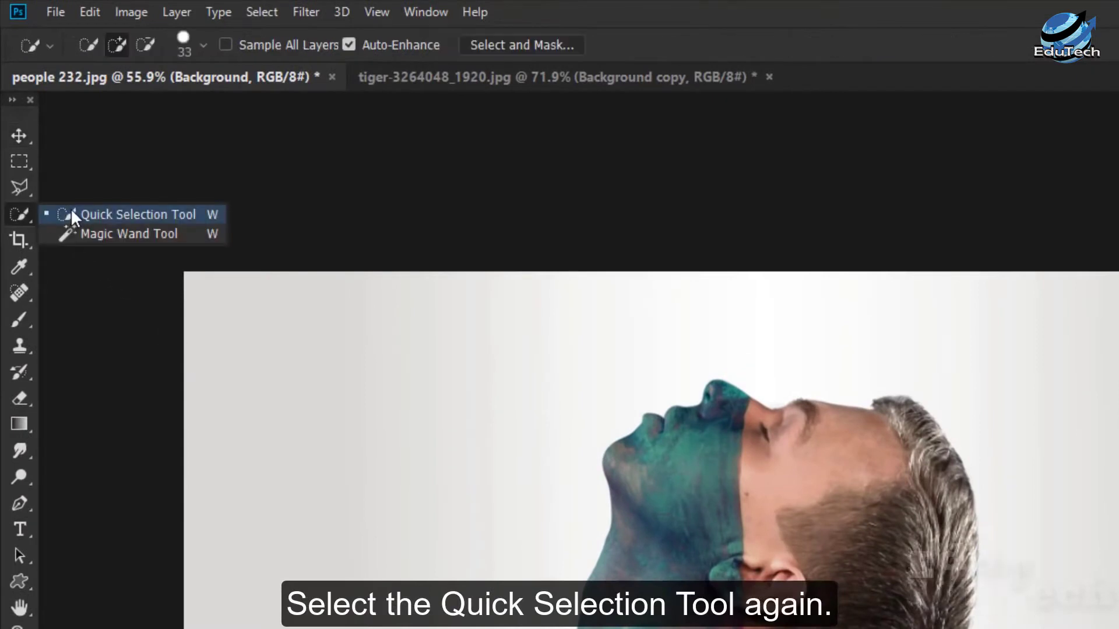
pyautogui.click(76, 216)
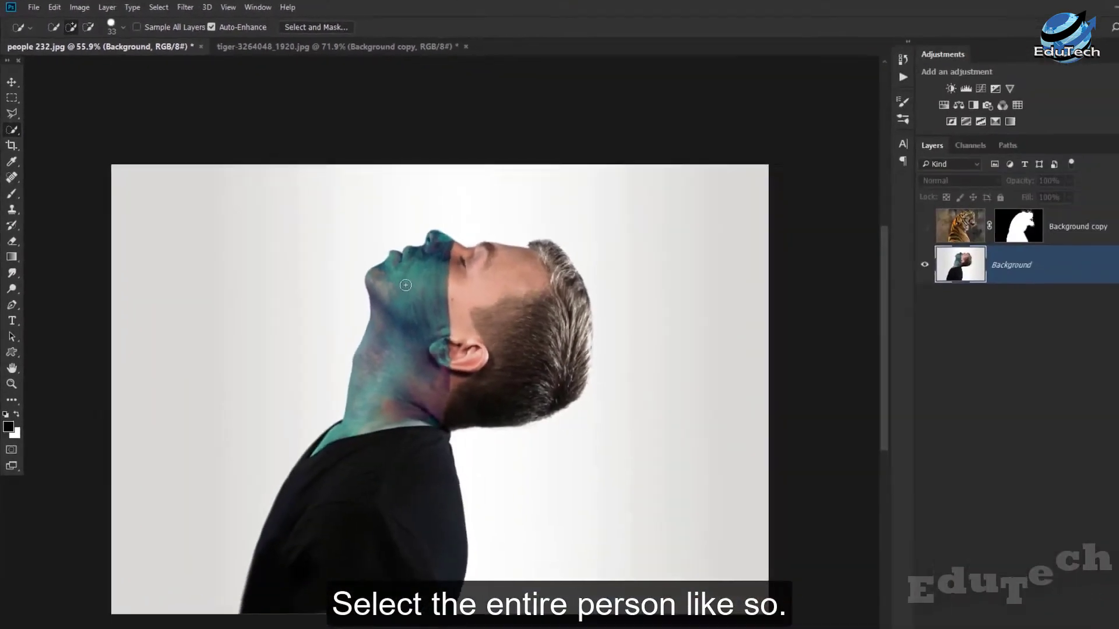
pyautogui.moveTo(406, 285); pyautogui.dragTo(426, 379)
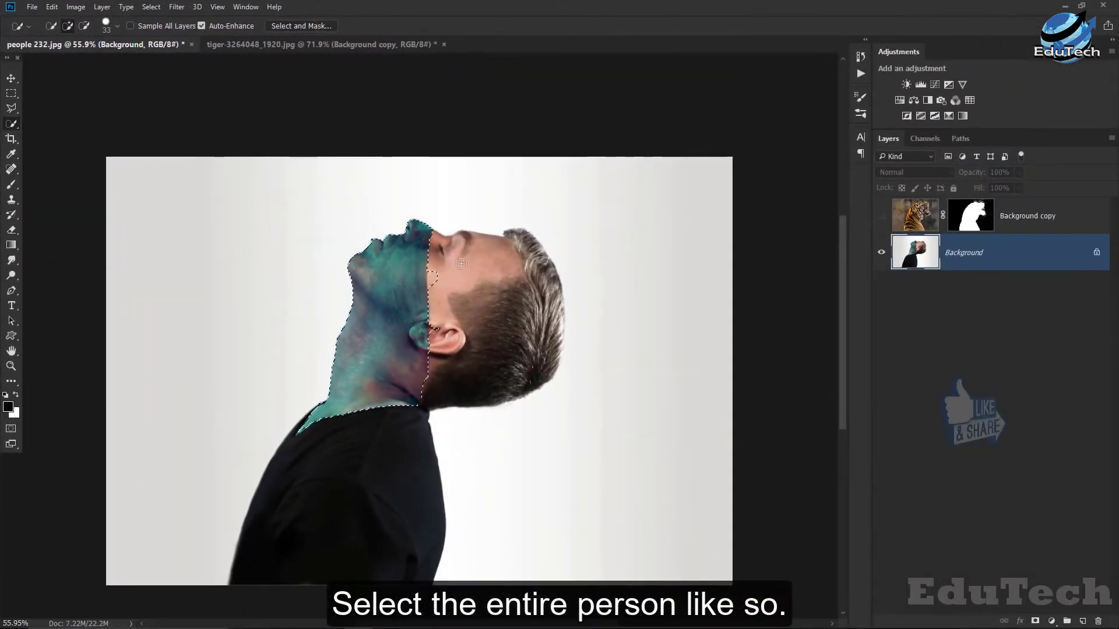
pyautogui.moveTo(460, 264); pyautogui.dragTo(534, 251)
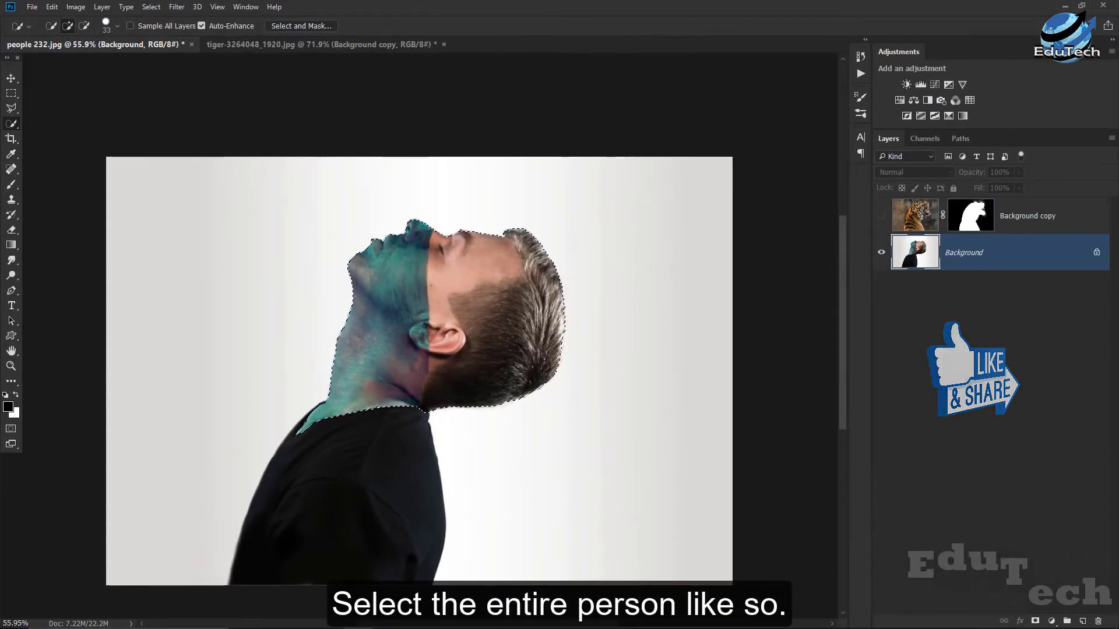
pyautogui.moveTo(368, 462); pyautogui.dragTo(373, 272)
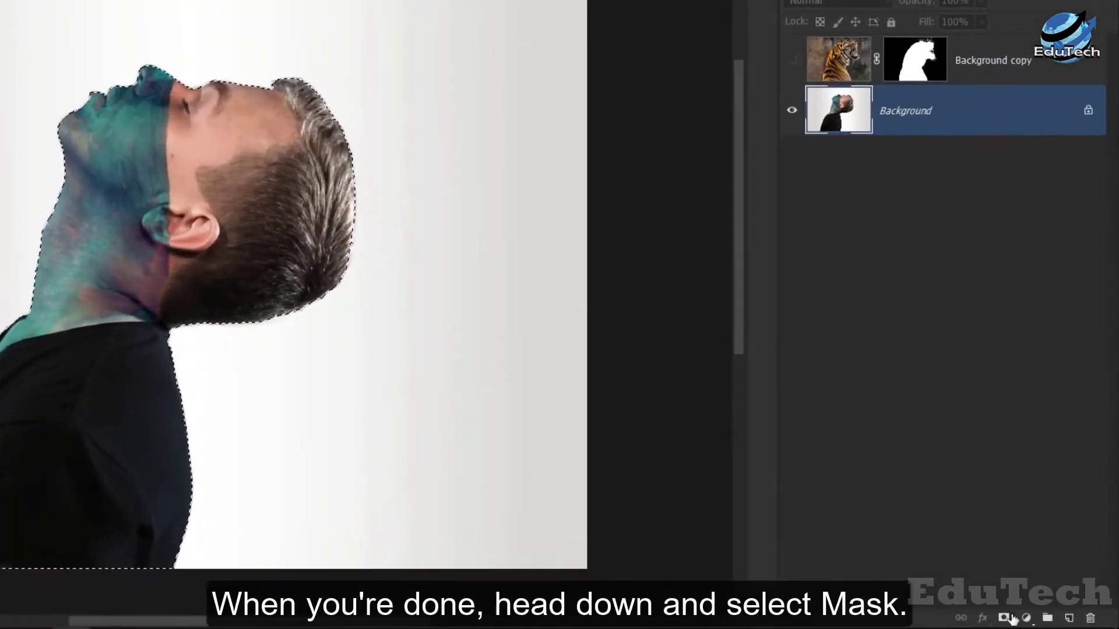
pyautogui.click(1003, 618)
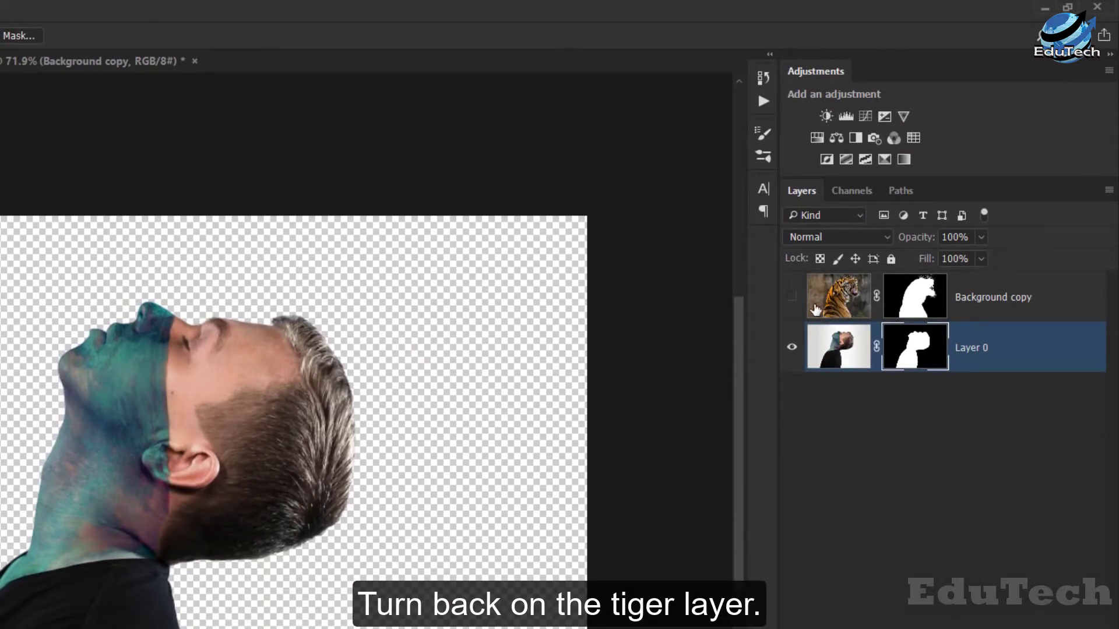
# - Show the tiger layer again and add a black (000000) Solid Color fill layer beneath the man's layer
pyautogui.click(792, 297)
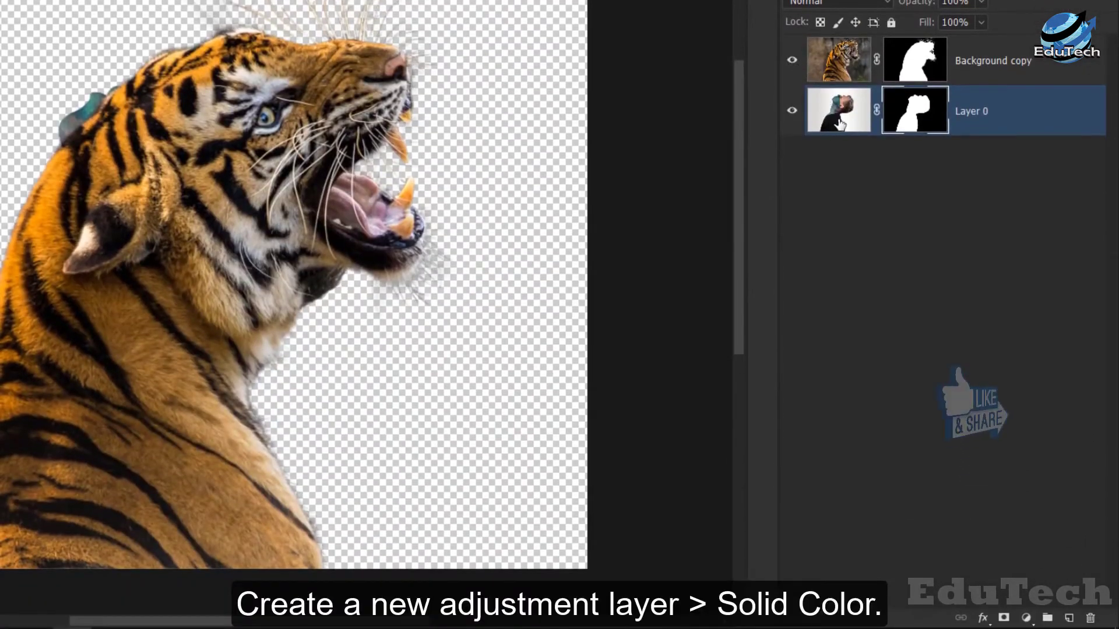
pyautogui.click(839, 60)
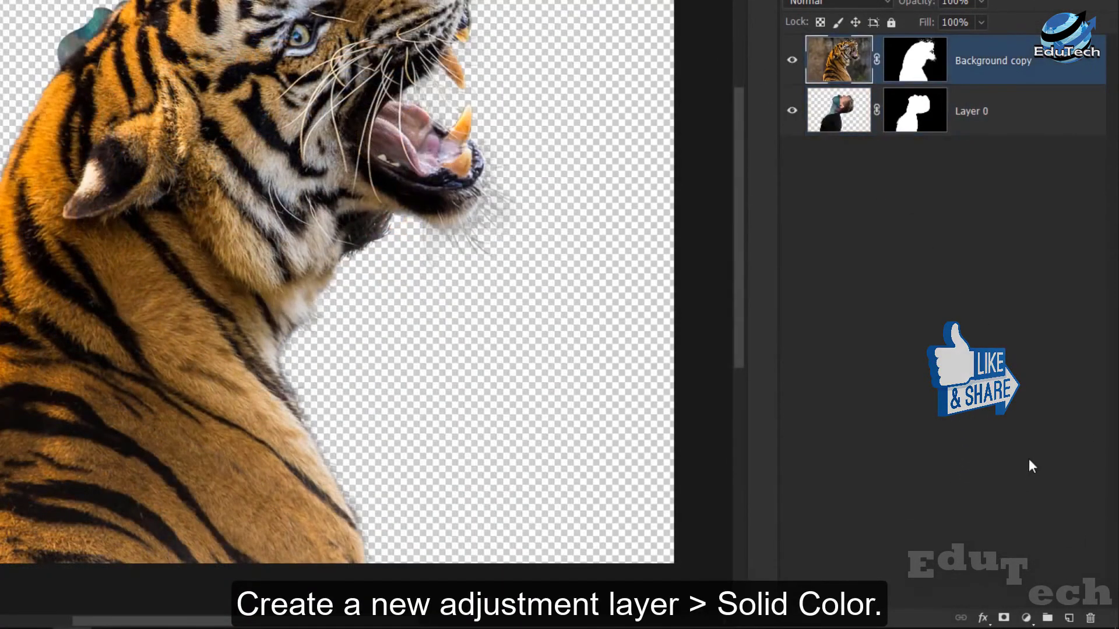
pyautogui.click(1025, 618)
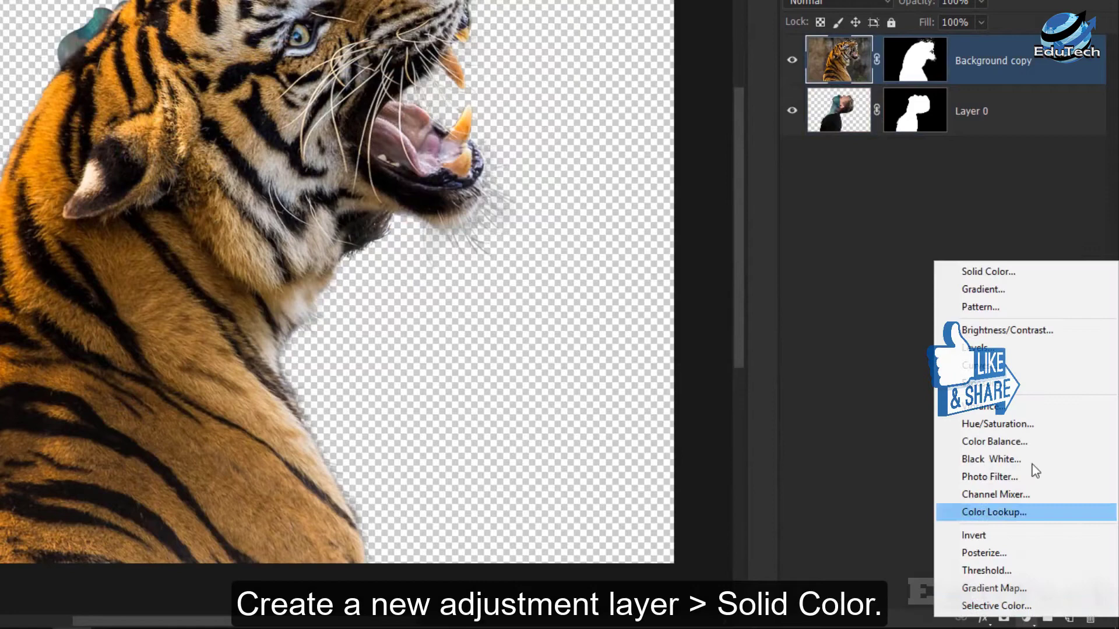
pyautogui.click(1028, 273)
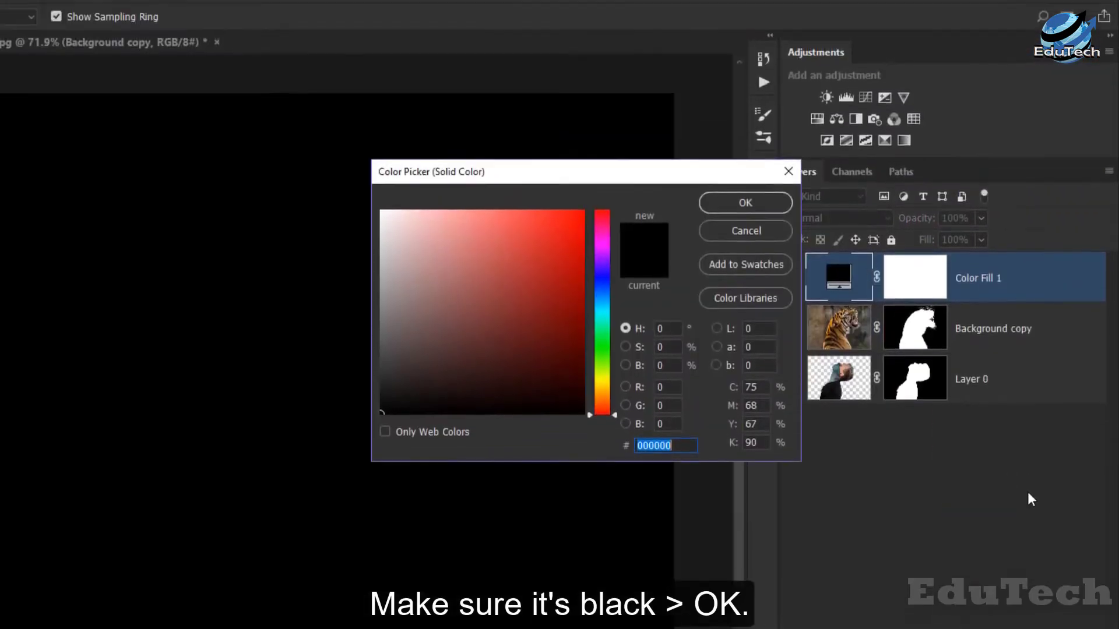
pyautogui.moveTo(387, 412)
pyautogui.mouseDown()
pyautogui.moveTo(425, 400)
pyautogui.moveTo(354, 453)
pyautogui.mouseUp()
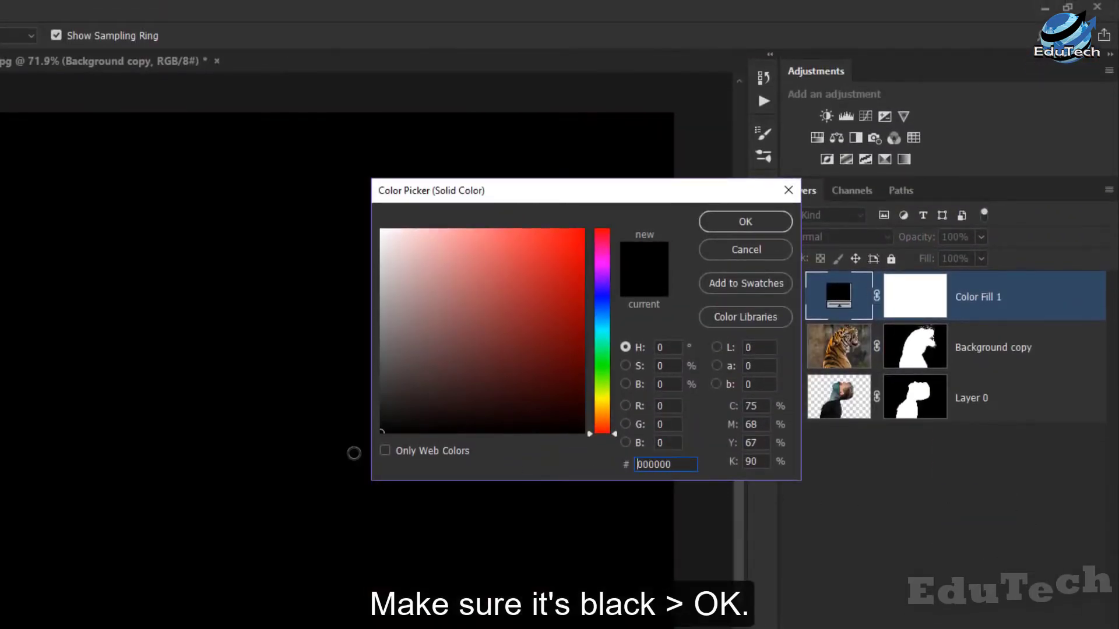
pyautogui.click(774, 219)
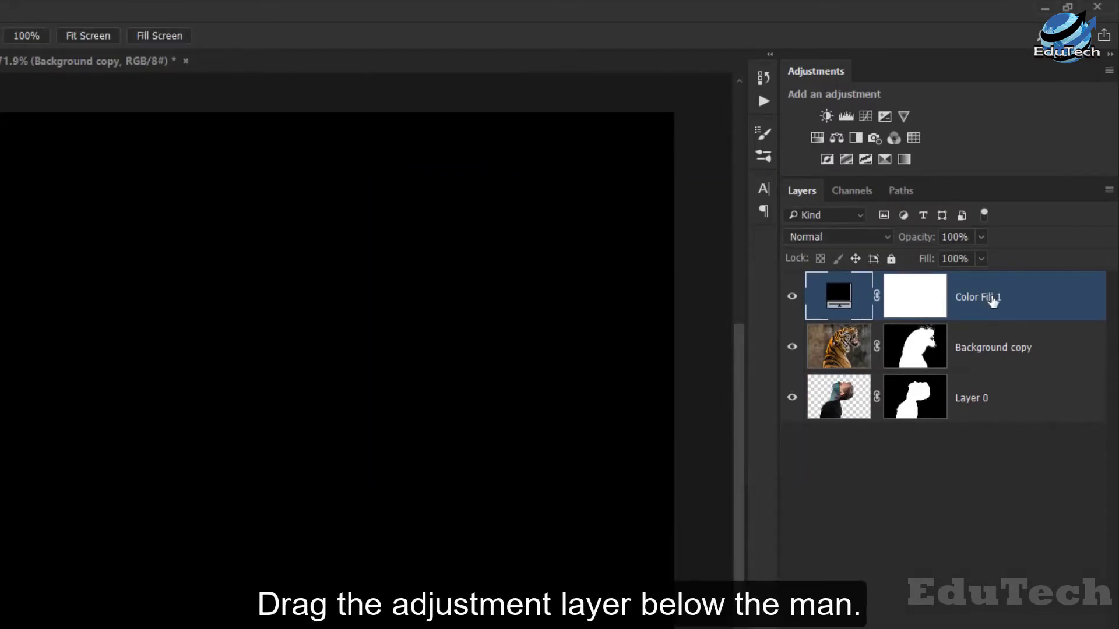
pyautogui.moveTo(993, 300); pyautogui.dragTo(986, 430)
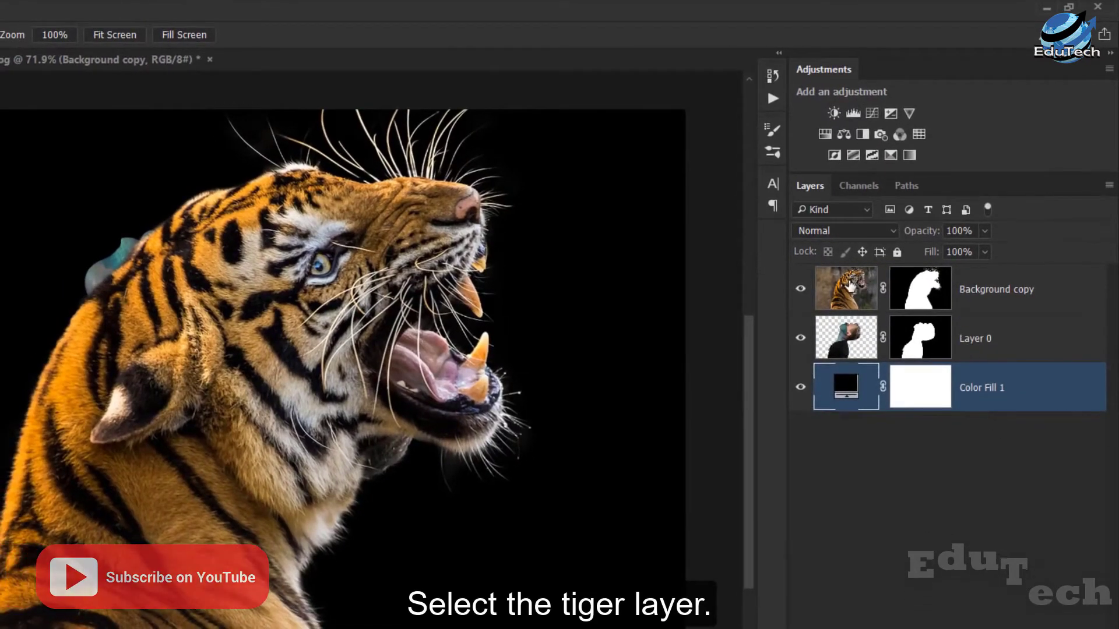
# - Set the tiger layer's blending mode to Screen and rename the two image layers Tiger and Man
pyautogui.click(852, 286)
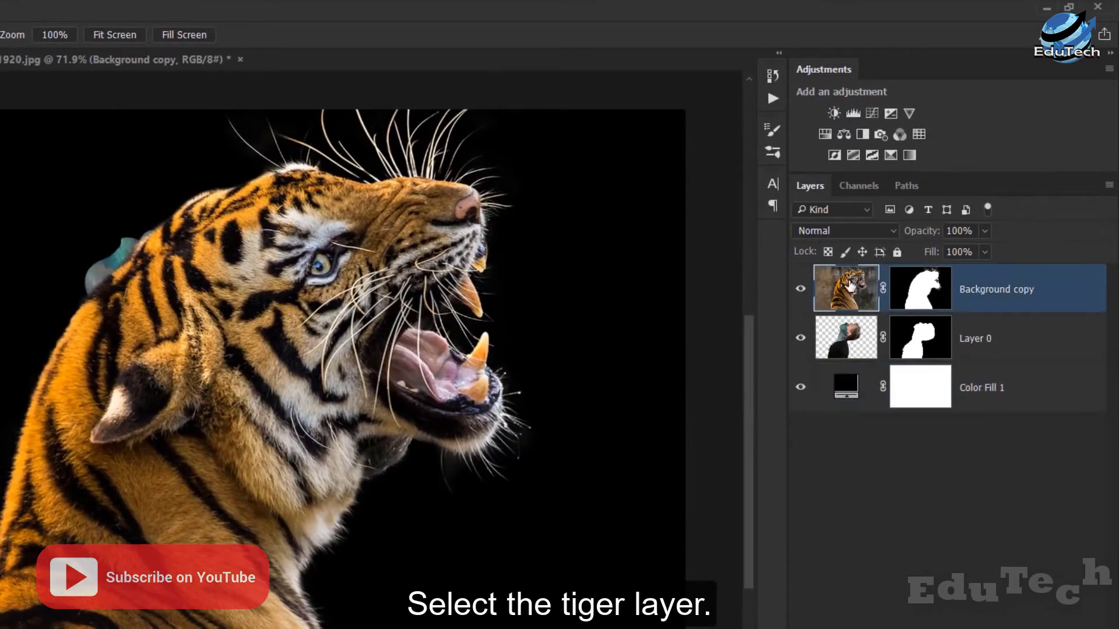
pyautogui.click(859, 231)
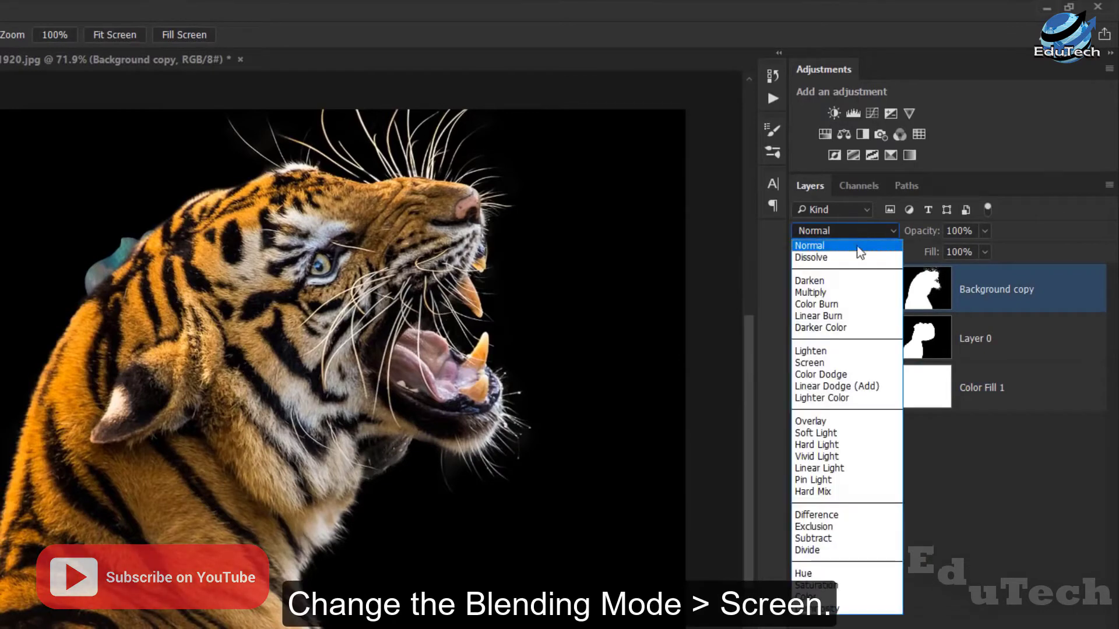
pyautogui.click(852, 362)
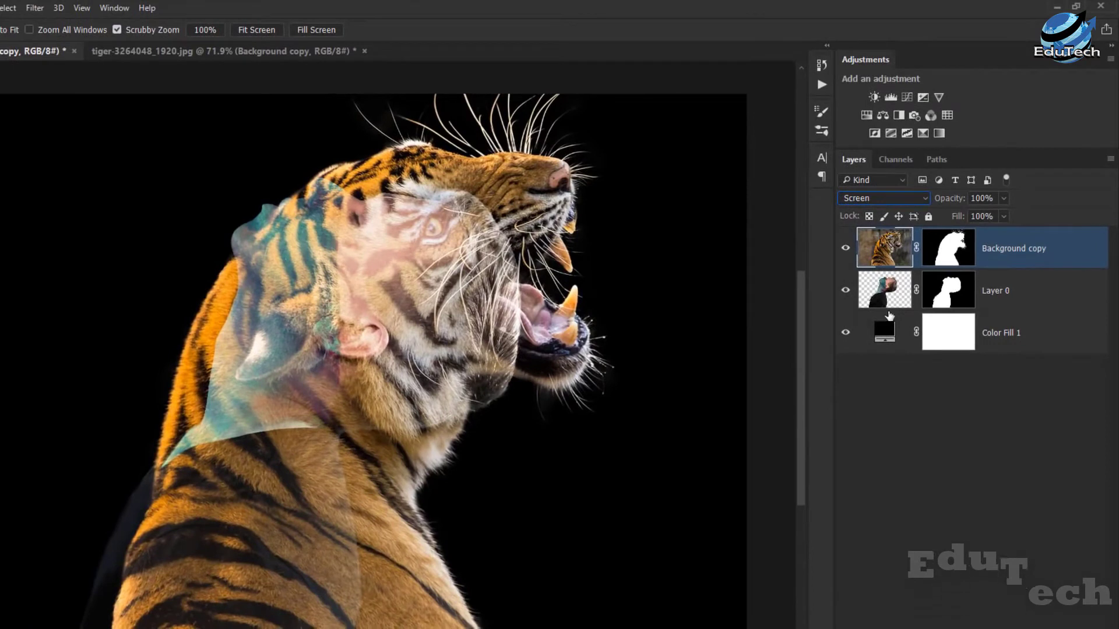
pyautogui.doubleClick(1014, 248)
pyautogui.write('Tiger')
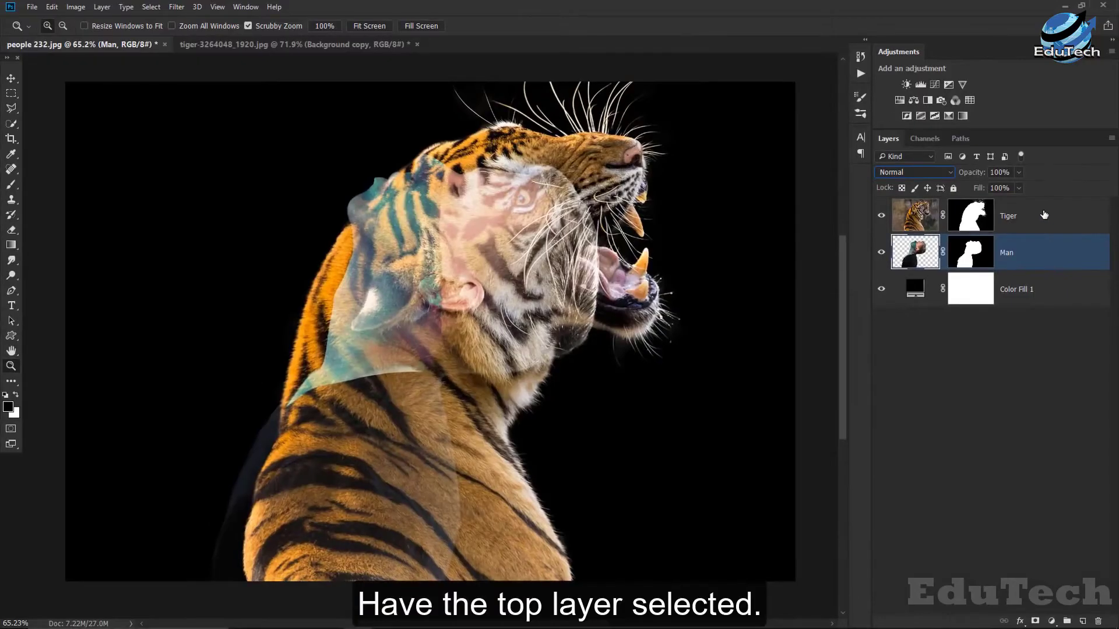
# - Add a red Solid Color fill layer with color code c90000 above the Tiger layer
pyautogui.click(1044, 215)
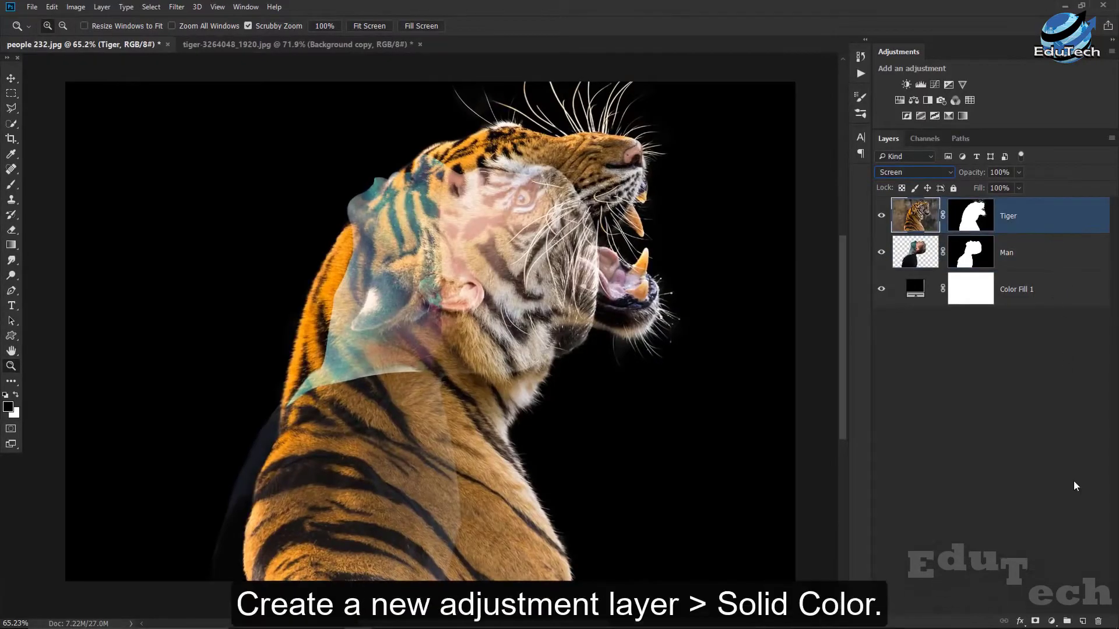
pyautogui.click(1053, 623)
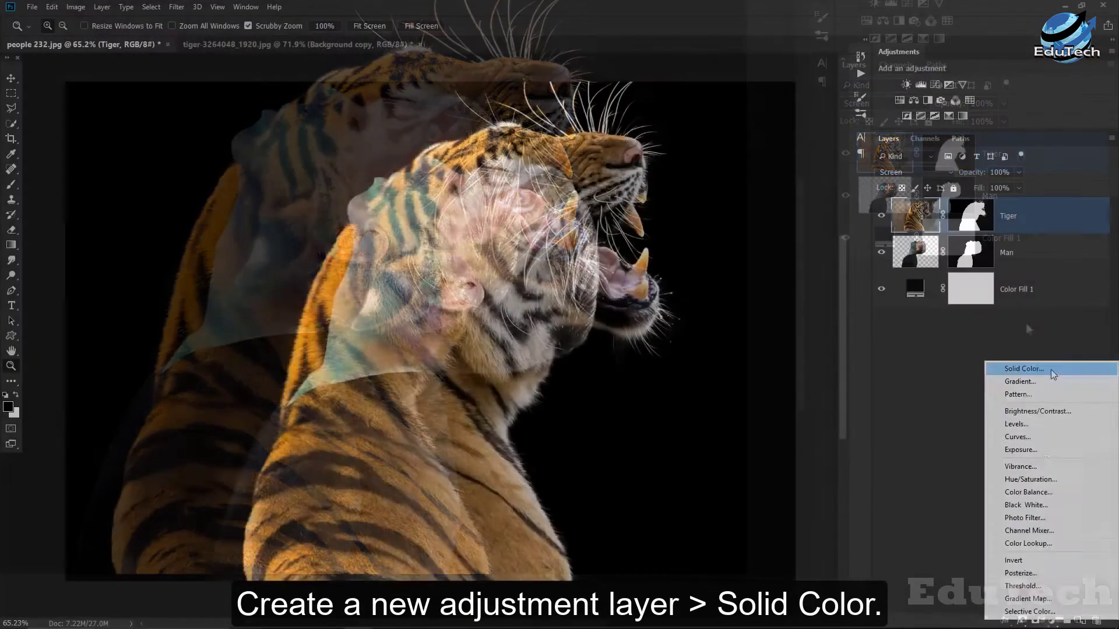
pyautogui.click(1039, 367)
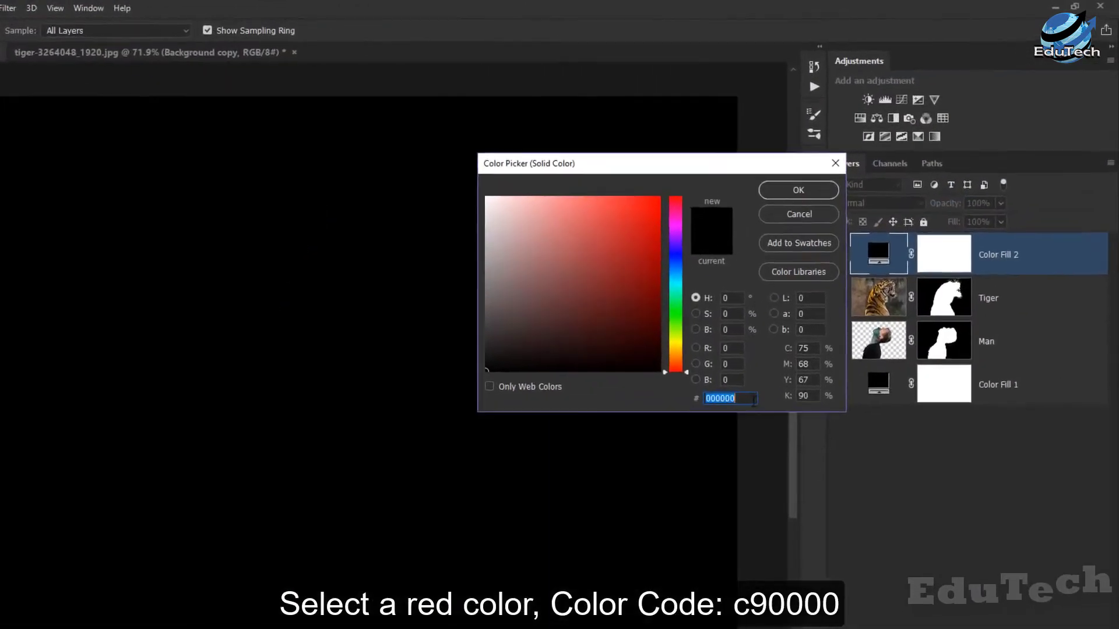
pyautogui.write('c90000')
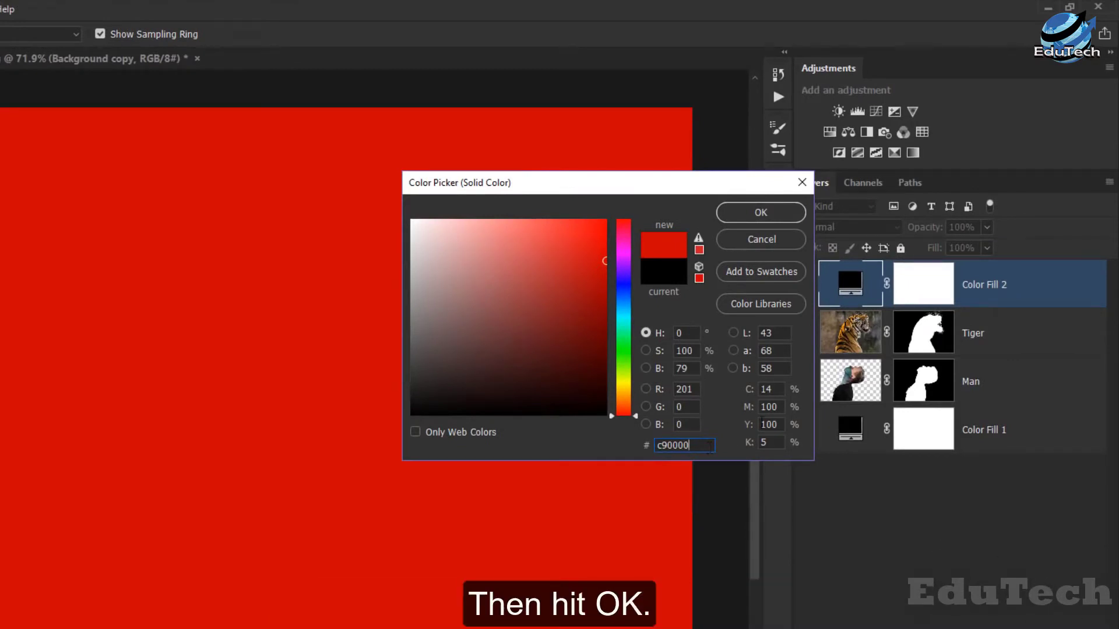
pyautogui.click(787, 209)
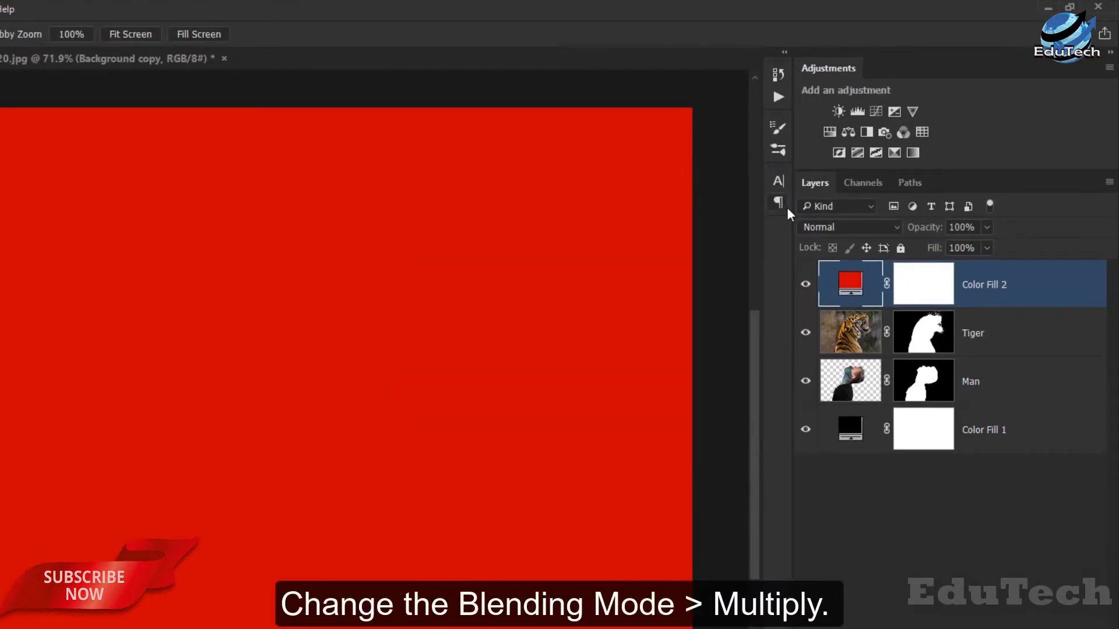
# - Set the red fill layer's blending mode to Multiply and clip it to the Tiger layer
pyautogui.click(858, 226)
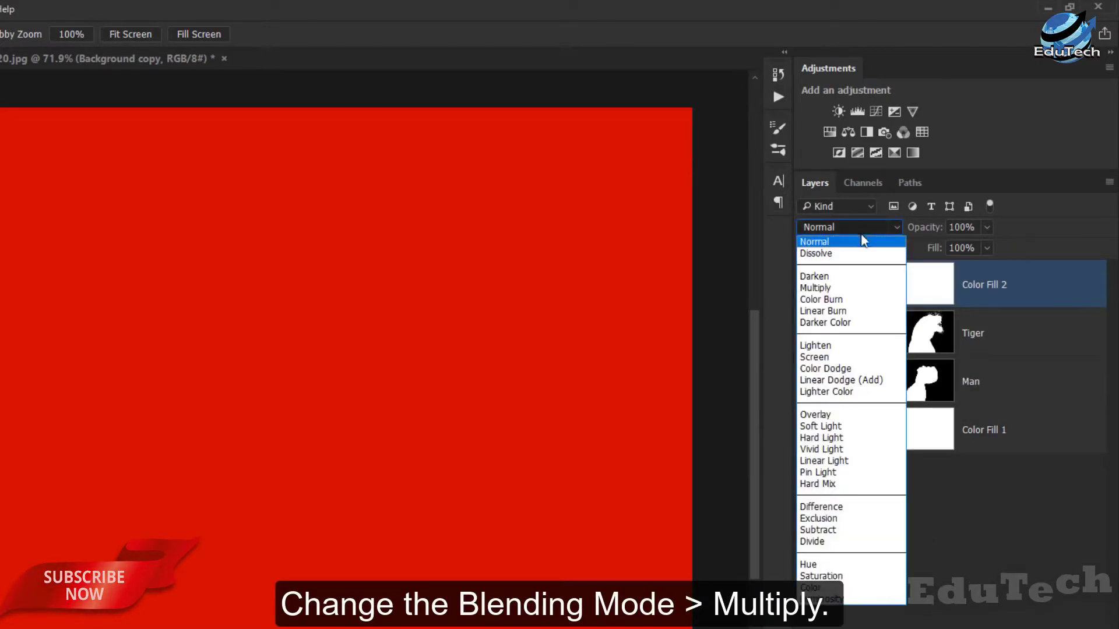
pyautogui.click(868, 287)
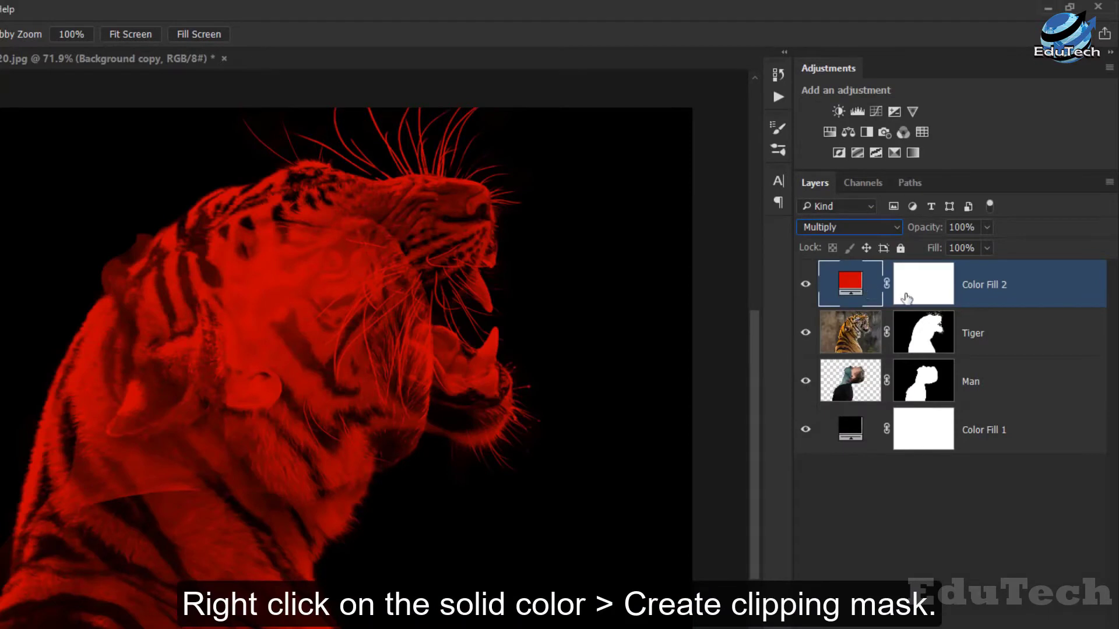
pyautogui.rightClick(984, 298)
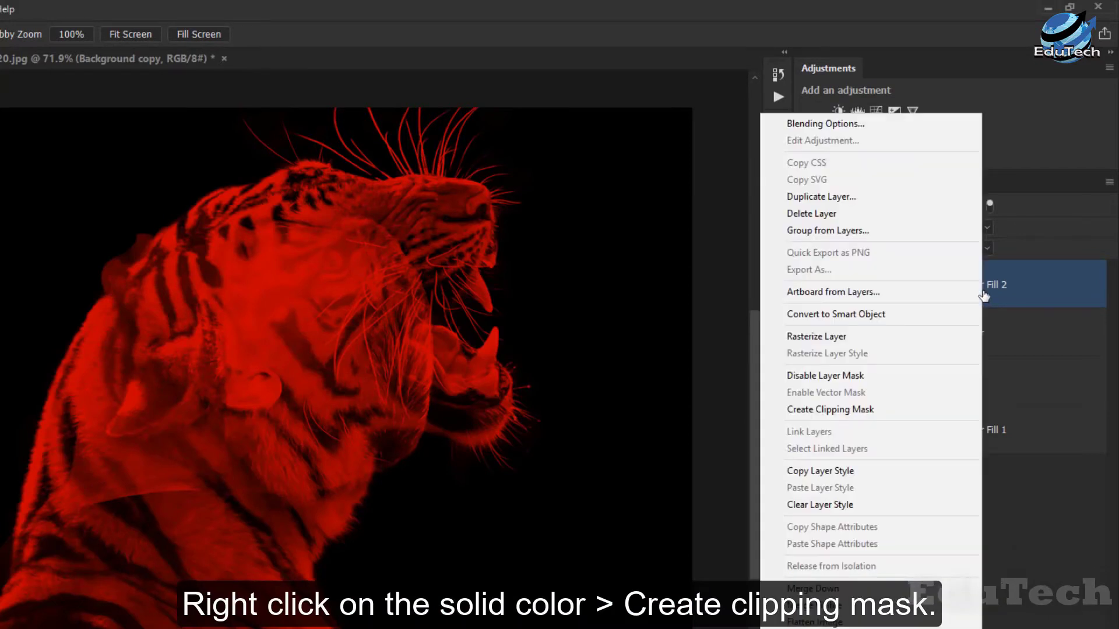
pyautogui.click(966, 408)
# - Add a blue Solid Color fill layer with color code 007eff directly above the Man layer
pyautogui.click(977, 362)
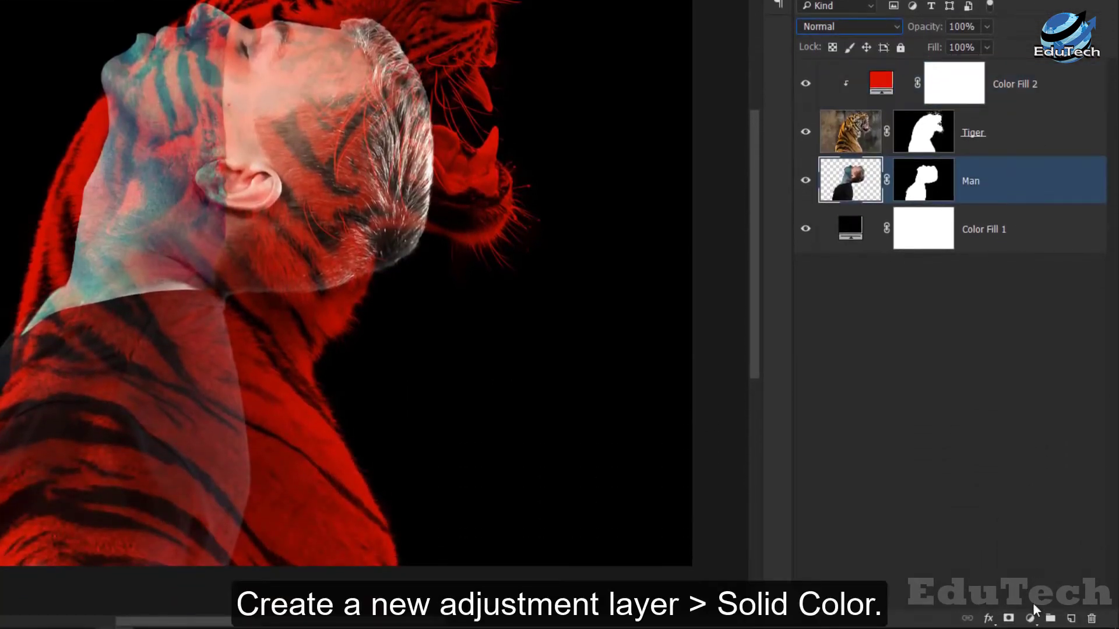
pyautogui.click(1030, 618)
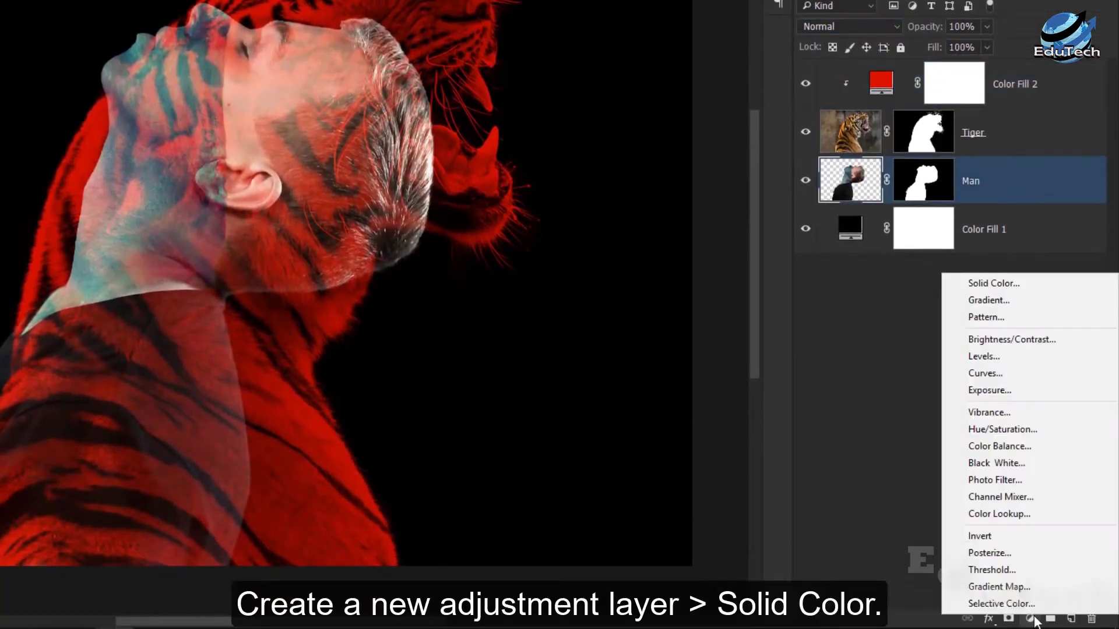
pyautogui.click(1023, 283)
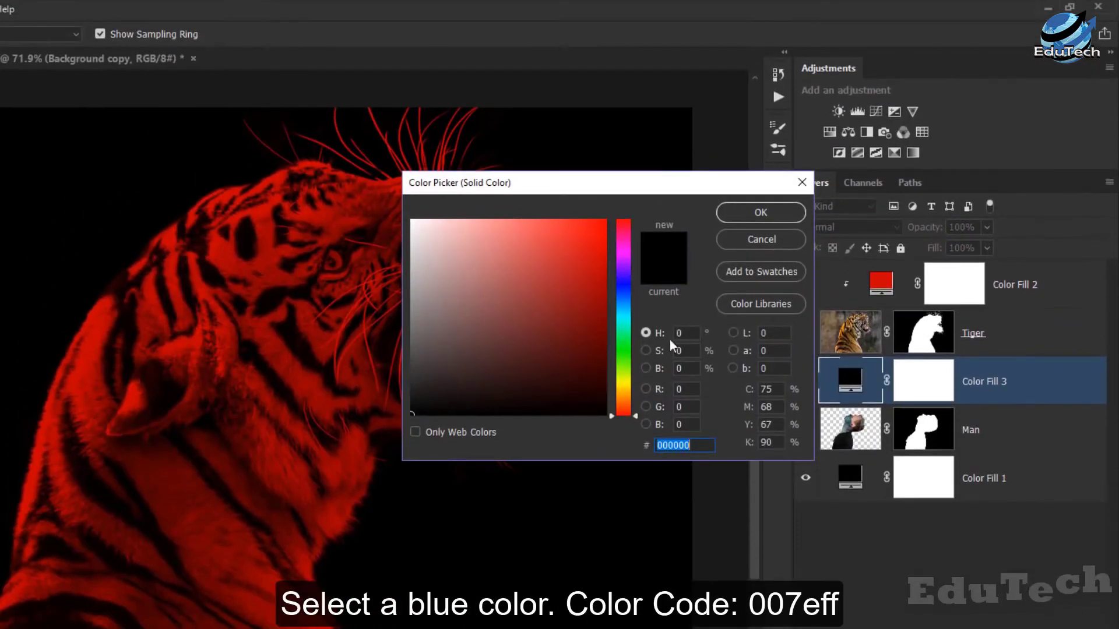
pyautogui.click(627, 298)
pyautogui.click(604, 221)
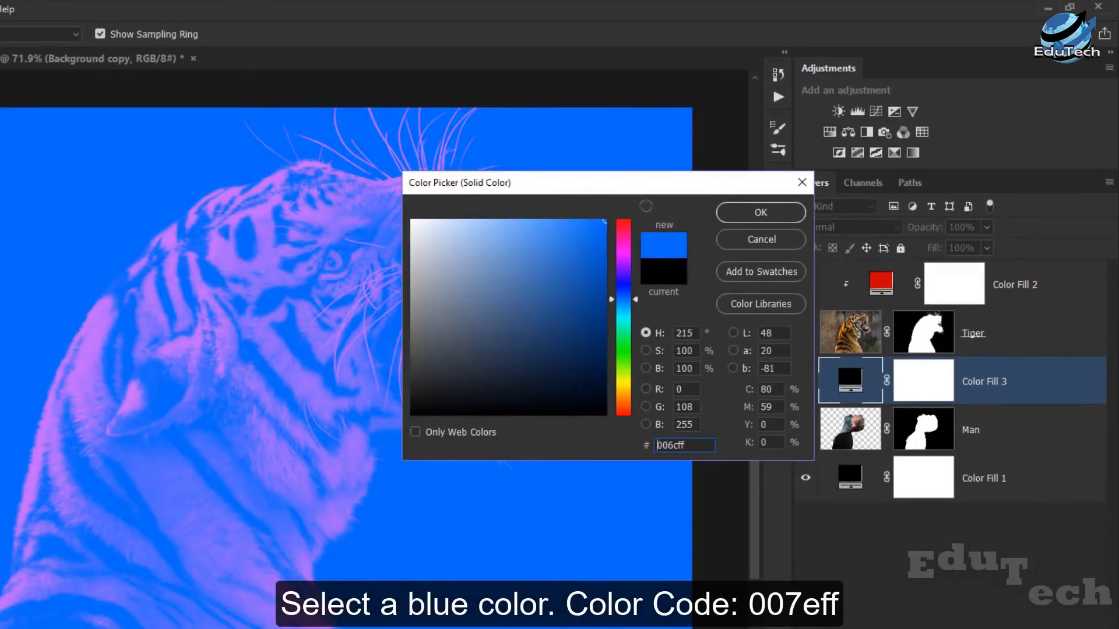
pyautogui.moveTo(625, 294); pyautogui.dragTo(625, 300)
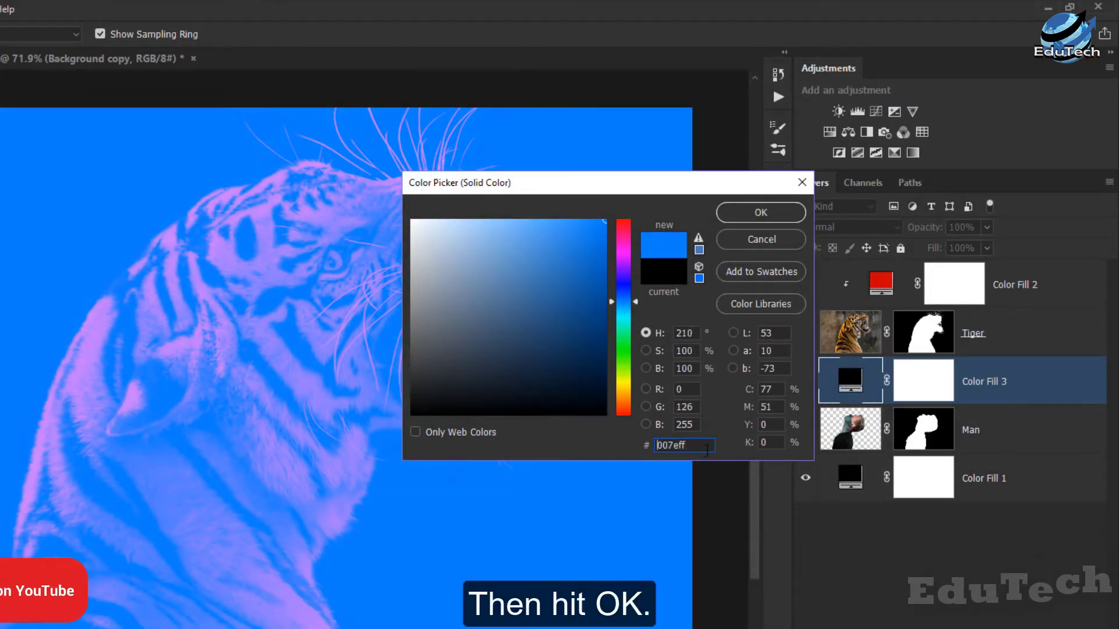
pyautogui.click(777, 214)
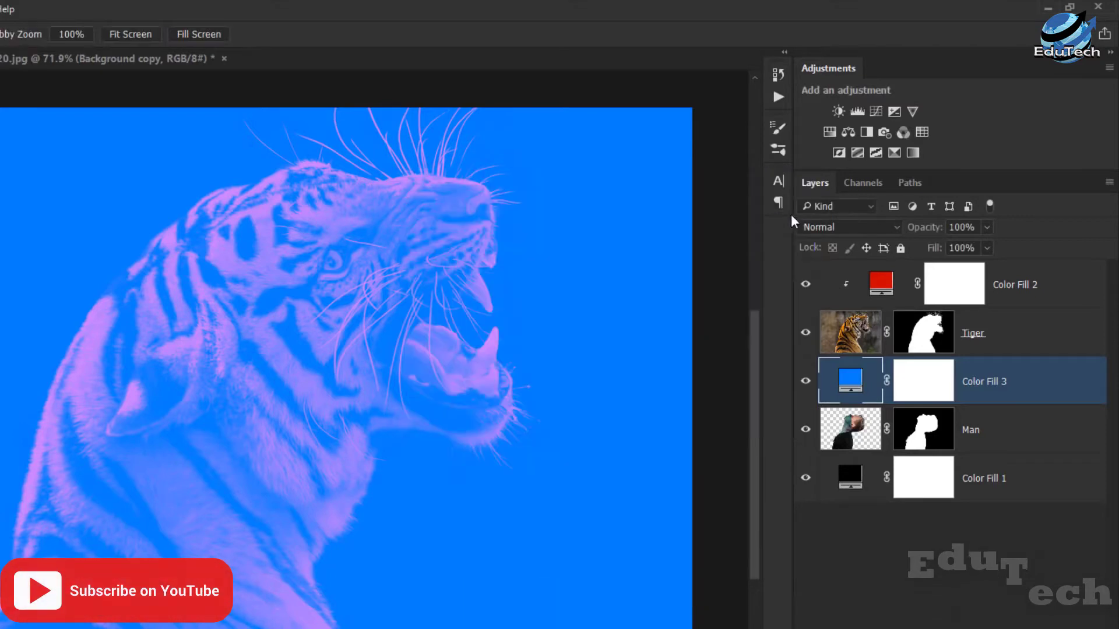
# - Set the blue fill layer's blending mode to Multiply and clip it to the Man layer
pyautogui.click(855, 227)
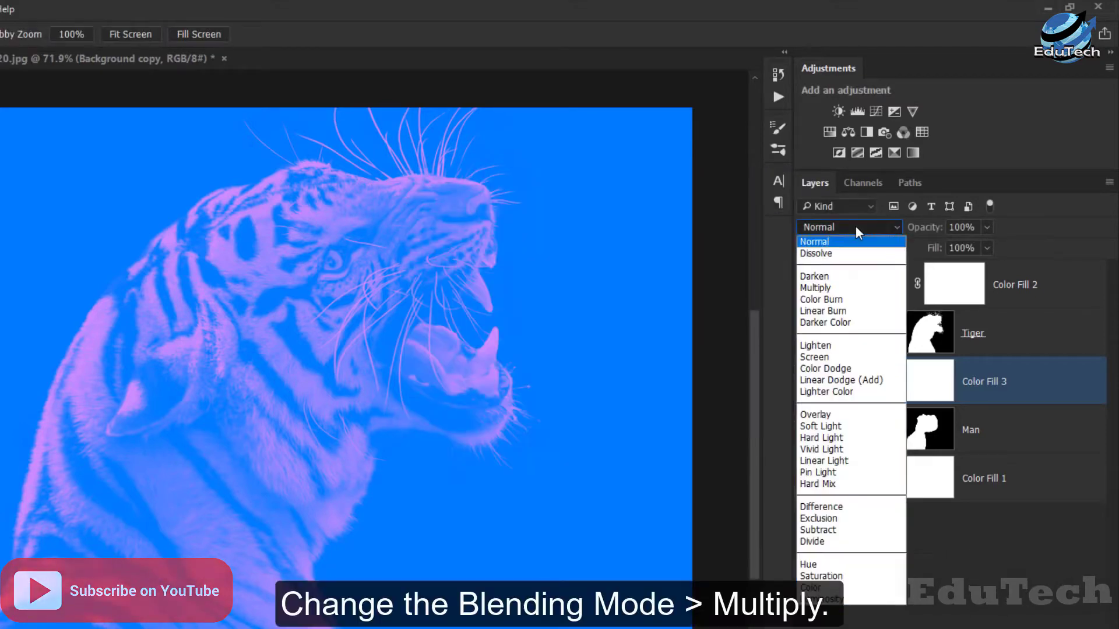
pyautogui.click(868, 289)
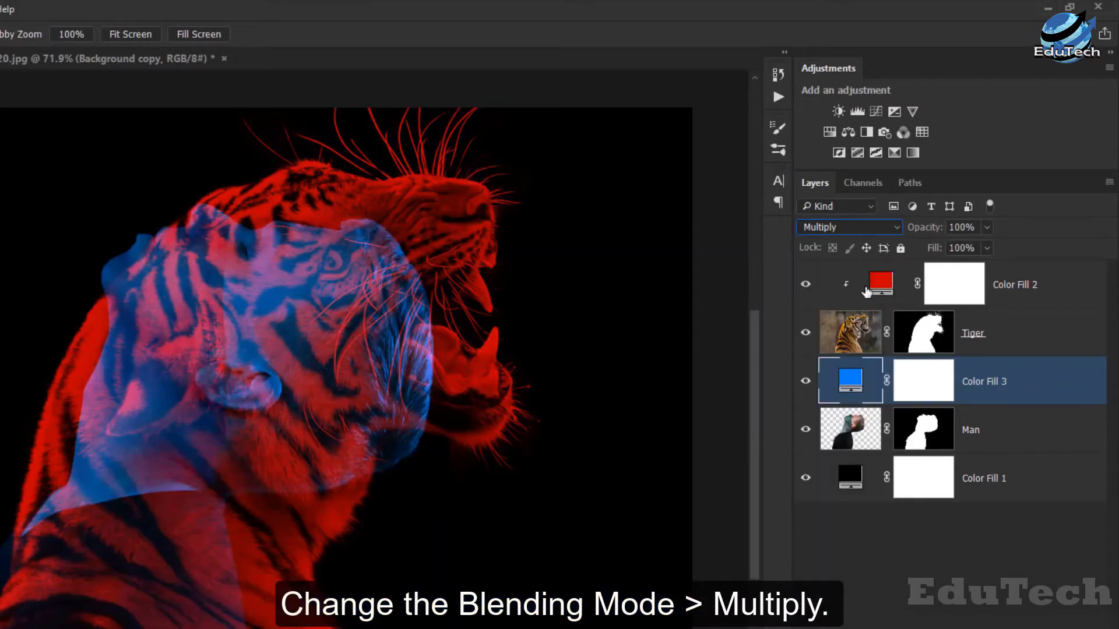
pyautogui.rightClick(979, 398)
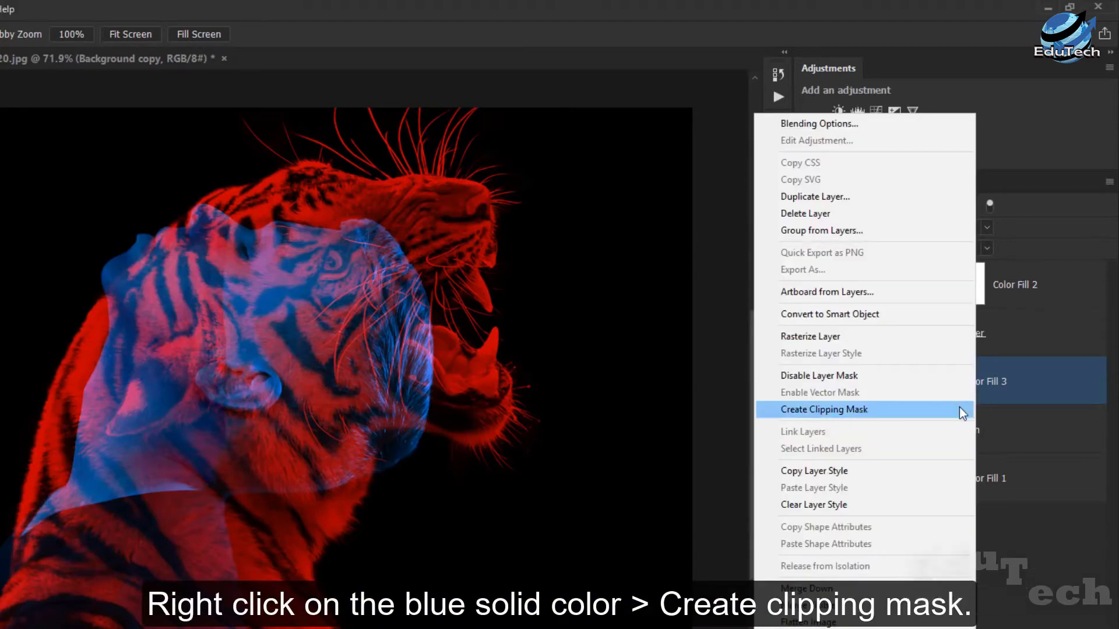
pyautogui.click(959, 410)
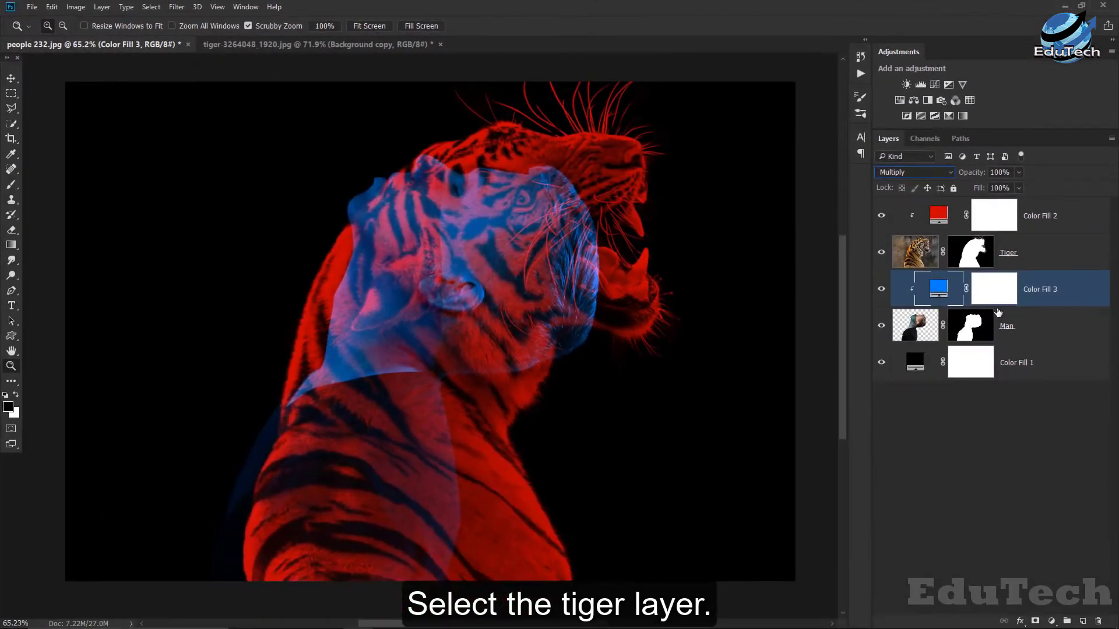
# - Paint black on the Tiger layer's mask with the Brush Tool in Soft Light mode to clean up leftover areas around the tiger's muzzle and jaw
pyautogui.click(1024, 257)
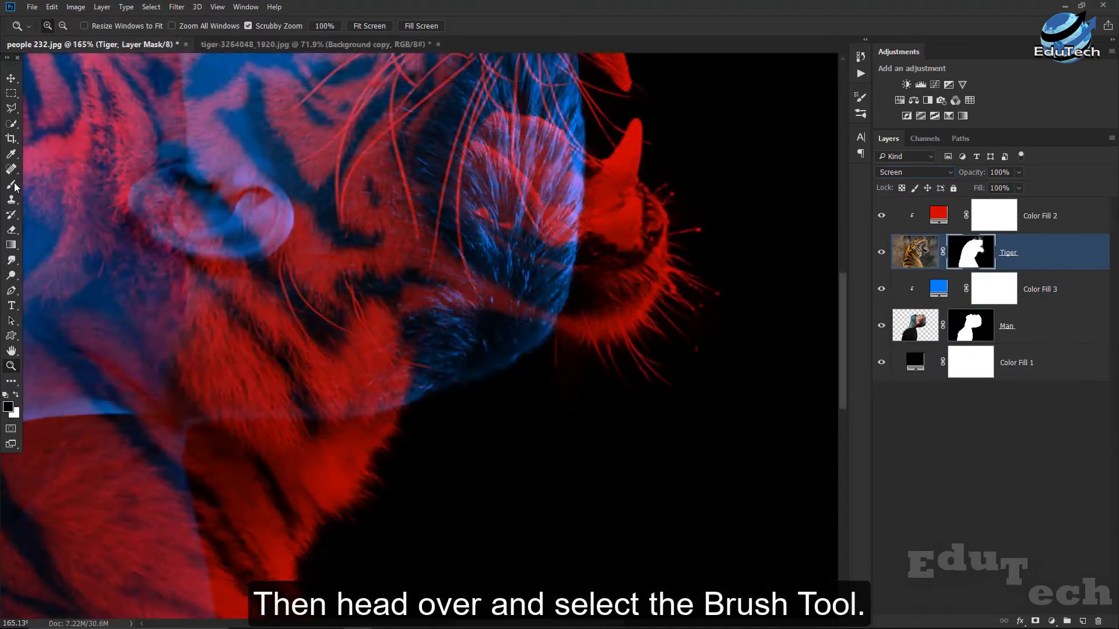
pyautogui.click(14, 186)
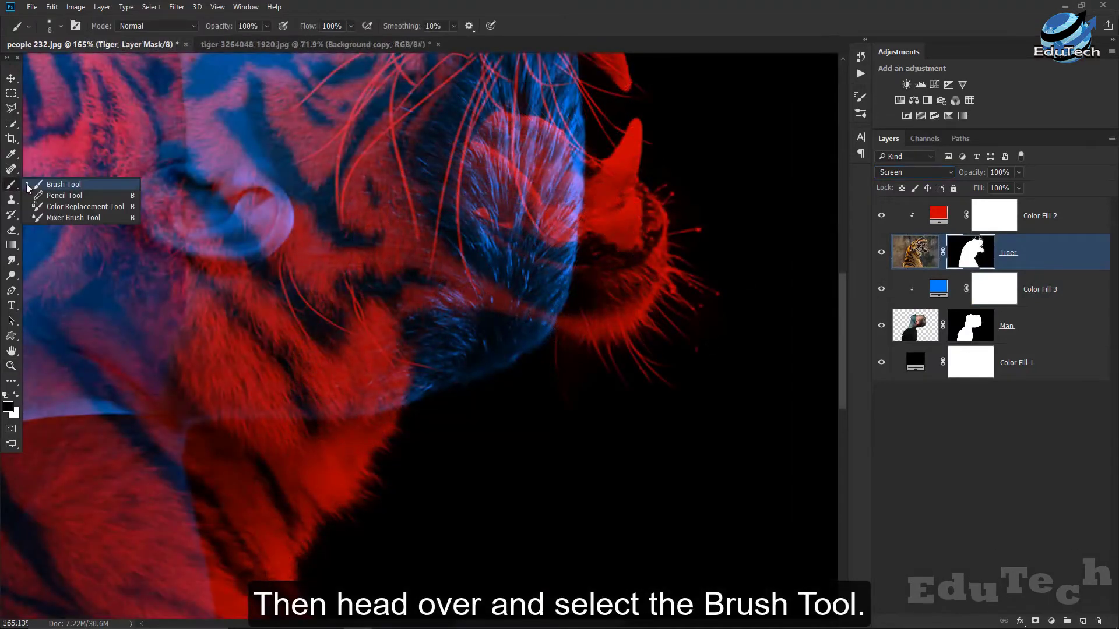
pyautogui.click(63, 185)
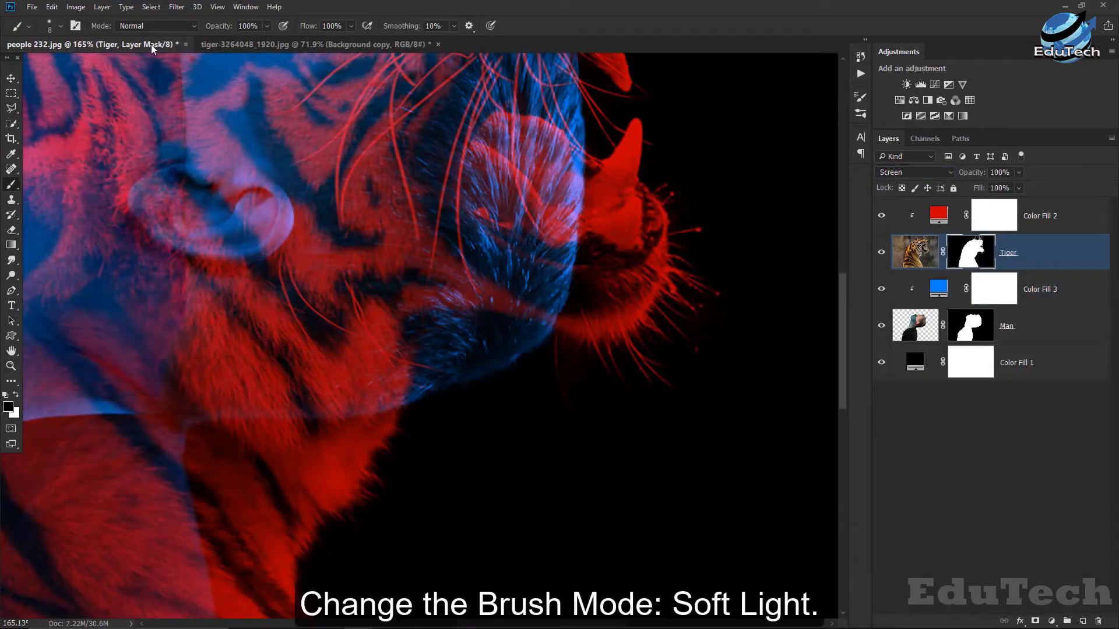
pyautogui.click(153, 26)
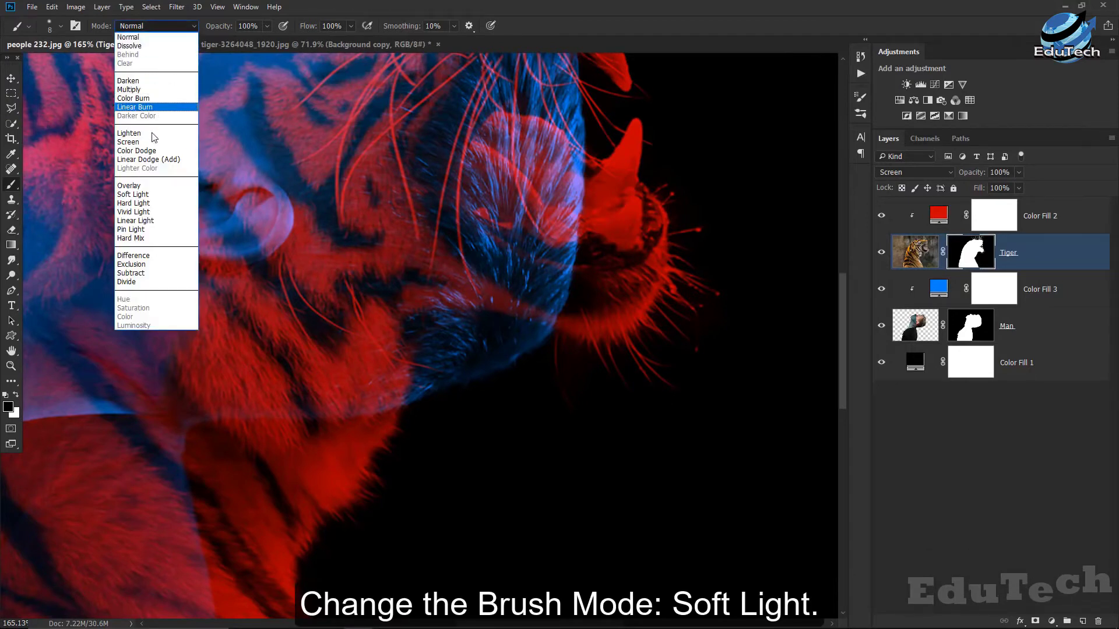
pyautogui.click(153, 196)
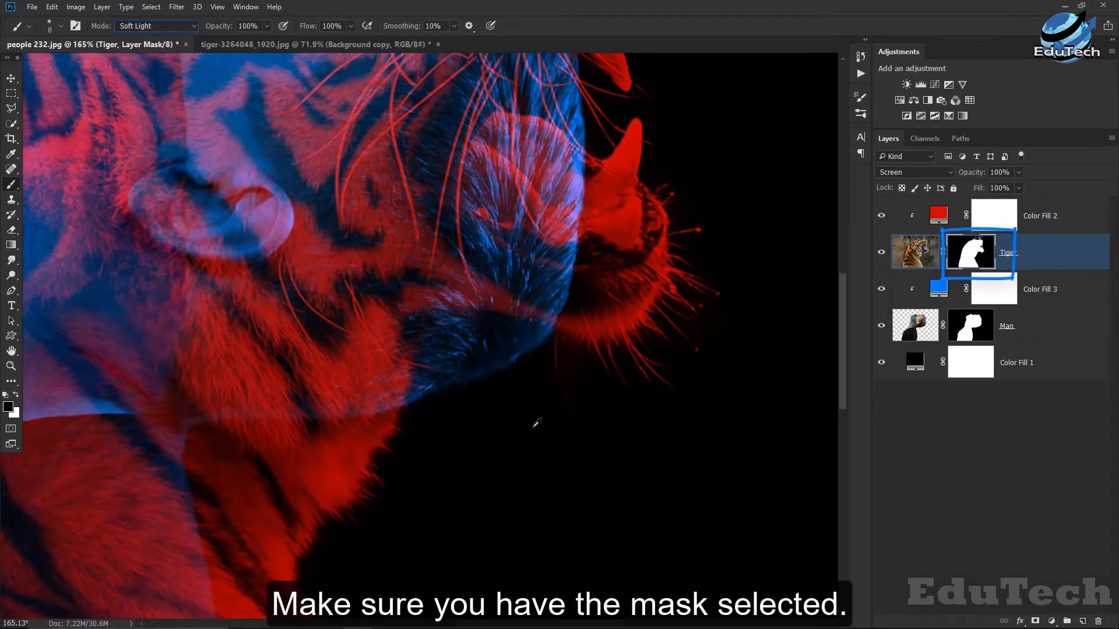
pyautogui.moveTo(536, 429); pyautogui.dragTo(557, 436)
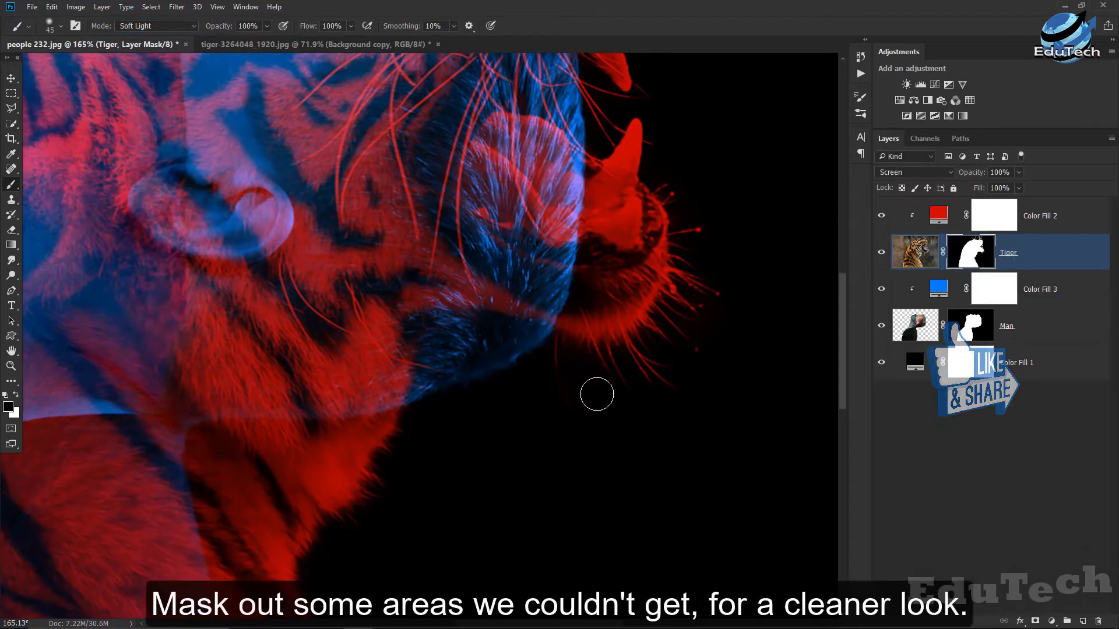
pyautogui.moveTo(586, 388); pyautogui.dragTo(578, 388)
pyautogui.moveTo(719, 370)
pyautogui.mouseDown()
pyautogui.moveTo(662, 431)
pyautogui.moveTo(597, 588)
pyautogui.mouseUp()
pyautogui.moveTo(574, 550); pyautogui.dragTo(568, 550)
pyautogui.scroll(3, 589, 385)
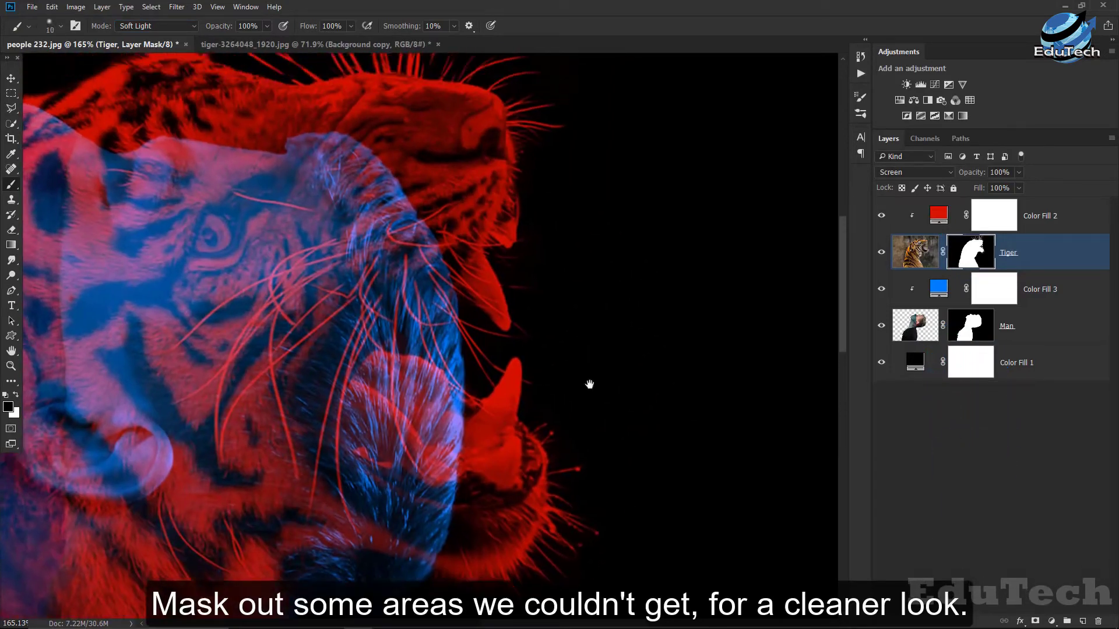
pyautogui.scroll(3, 546, 390)
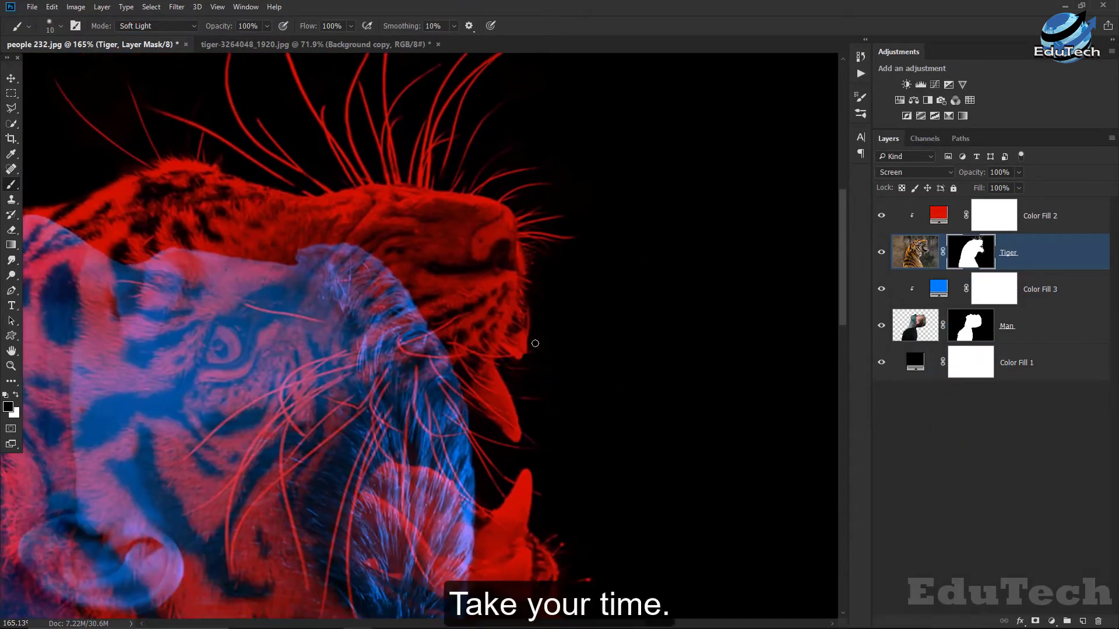
pyautogui.scroll(3, 520, 264)
pyautogui.hotkey('ctrl', '0')
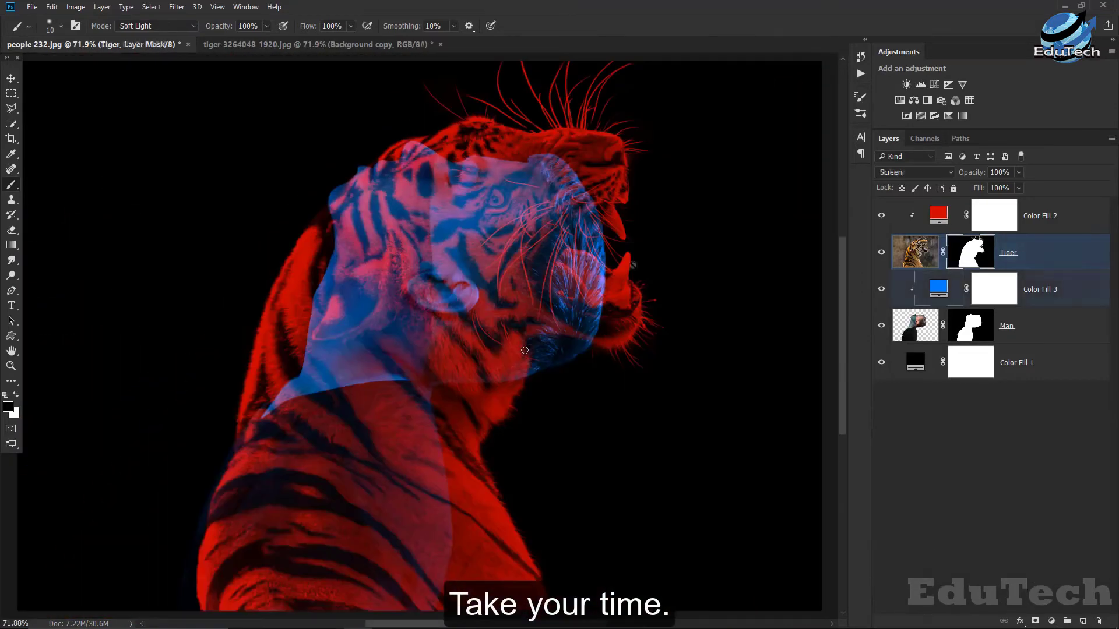
# - Add a Gradient Map adjustment layer above the red fill using a purple-to-blue gradient preset, and set its opacity to 10%
pyautogui.click(1072, 221)
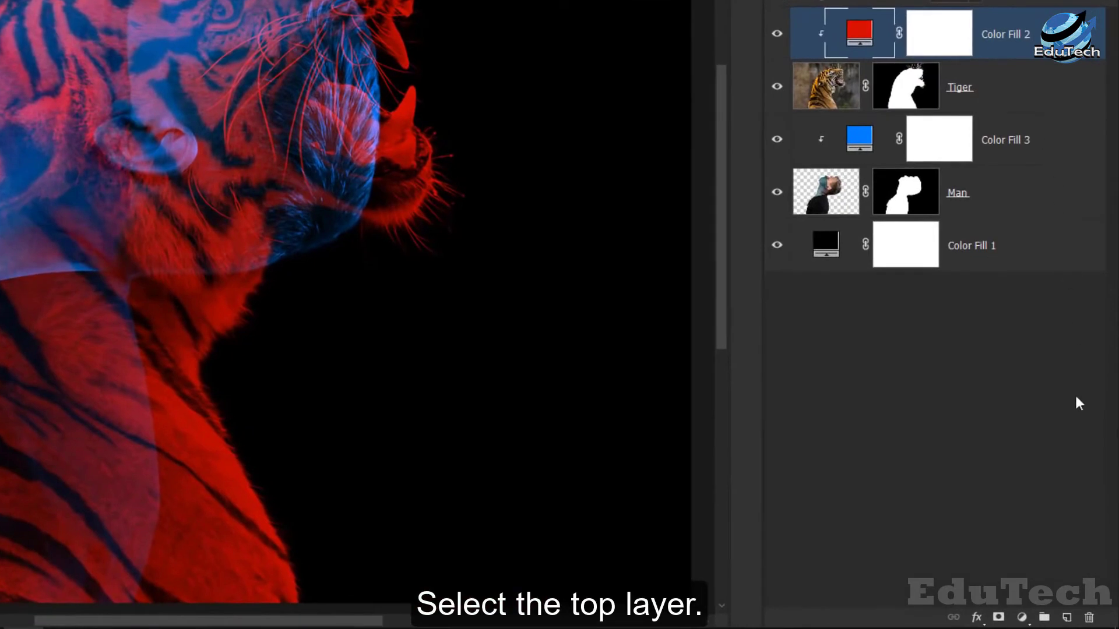
pyautogui.click(1023, 619)
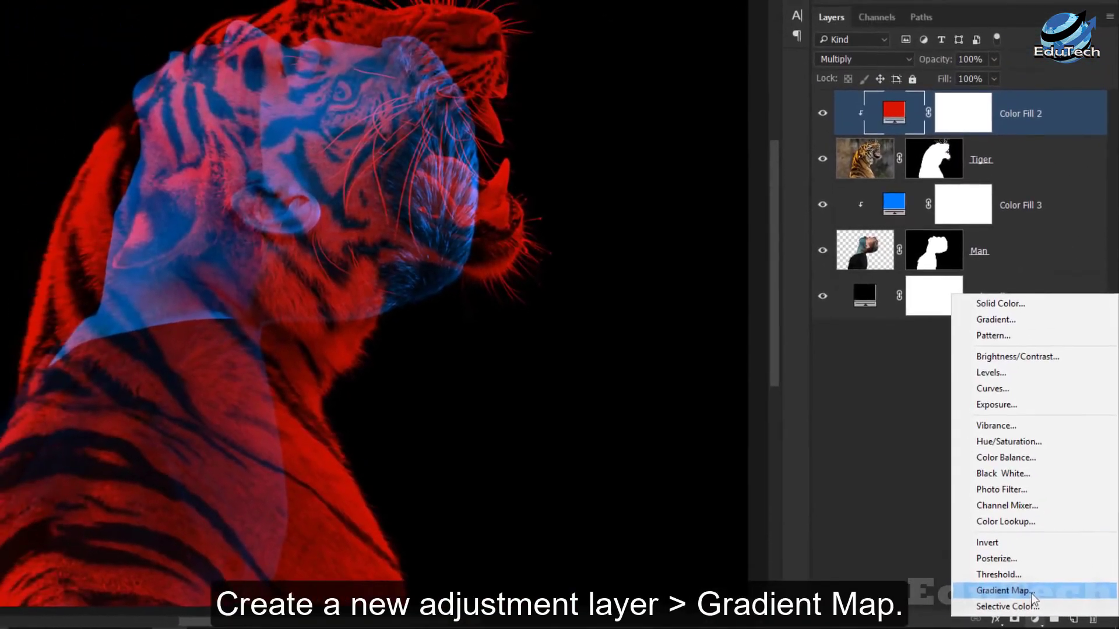
pyautogui.click(1030, 594)
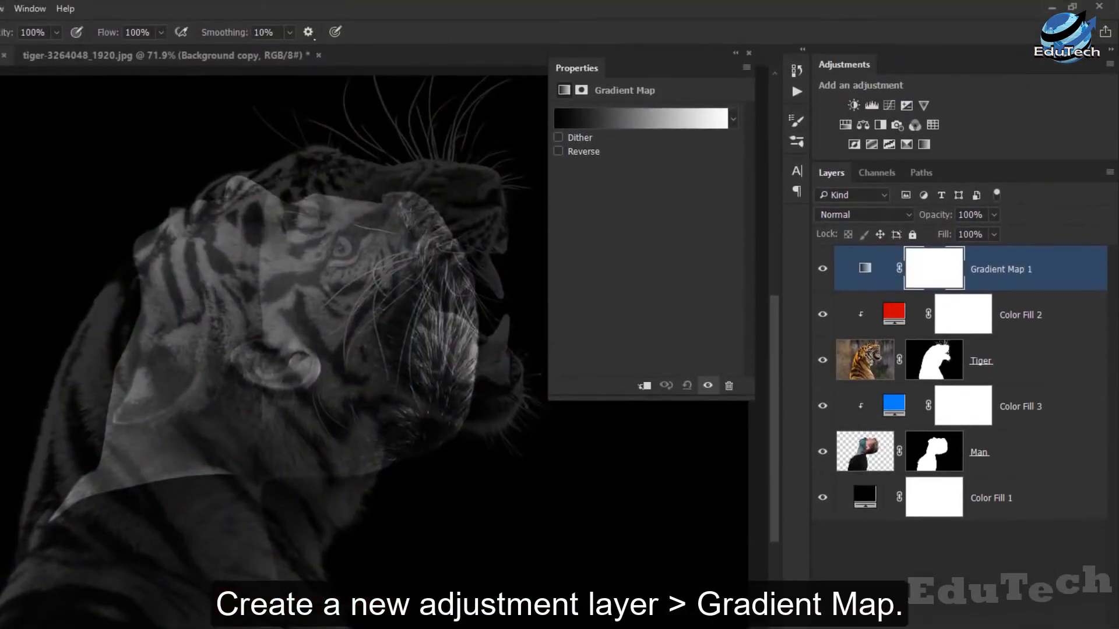
pyautogui.click(659, 120)
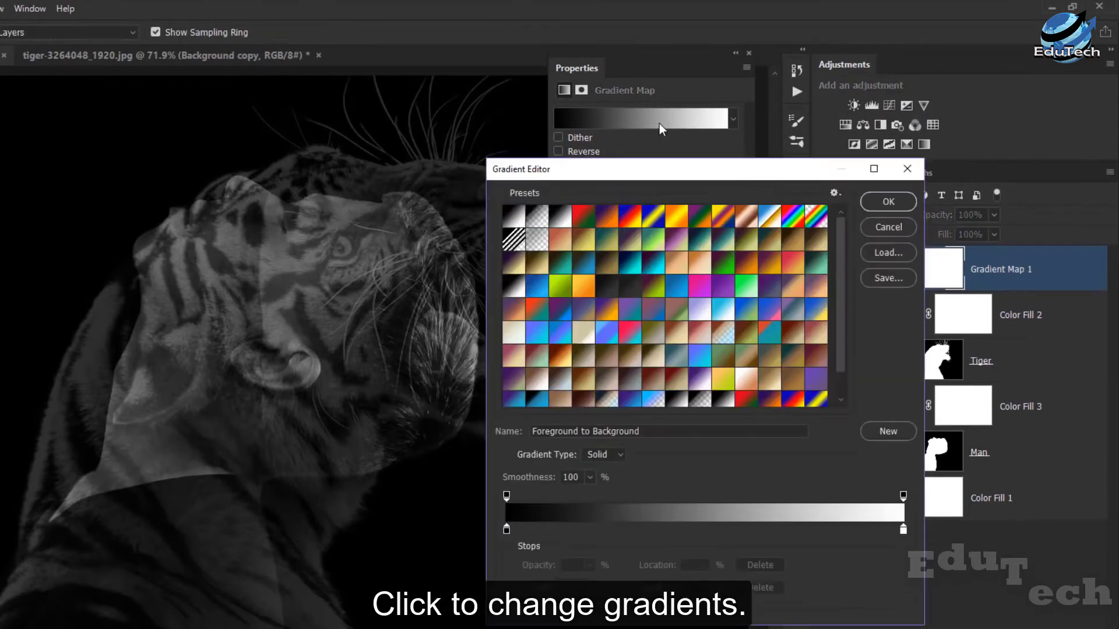
pyautogui.scroll(-1, 848, 302)
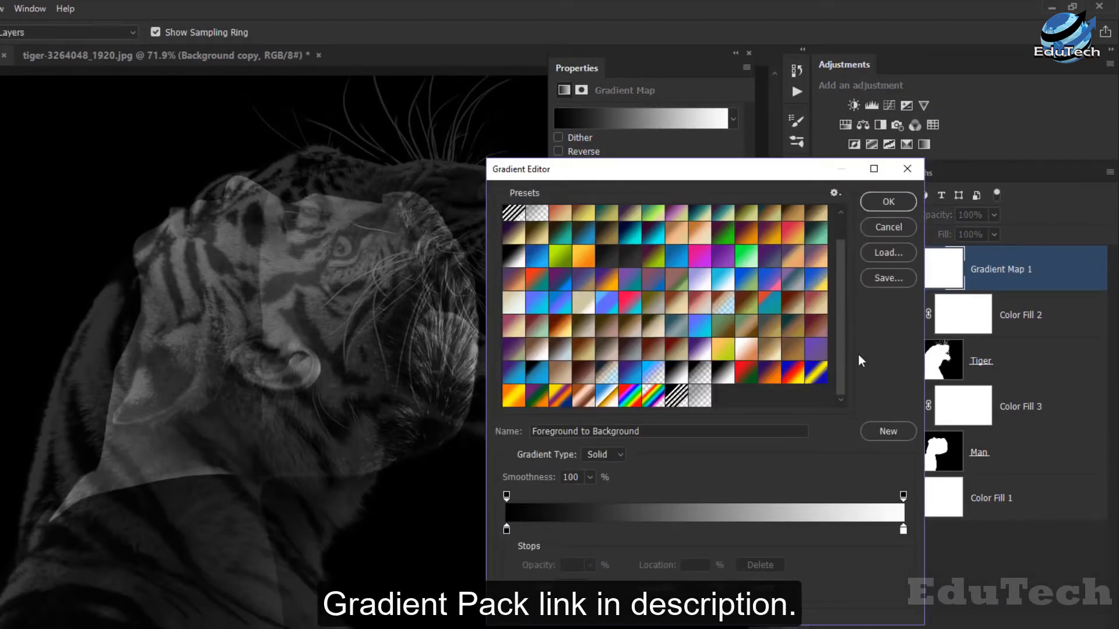
pyautogui.click(520, 375)
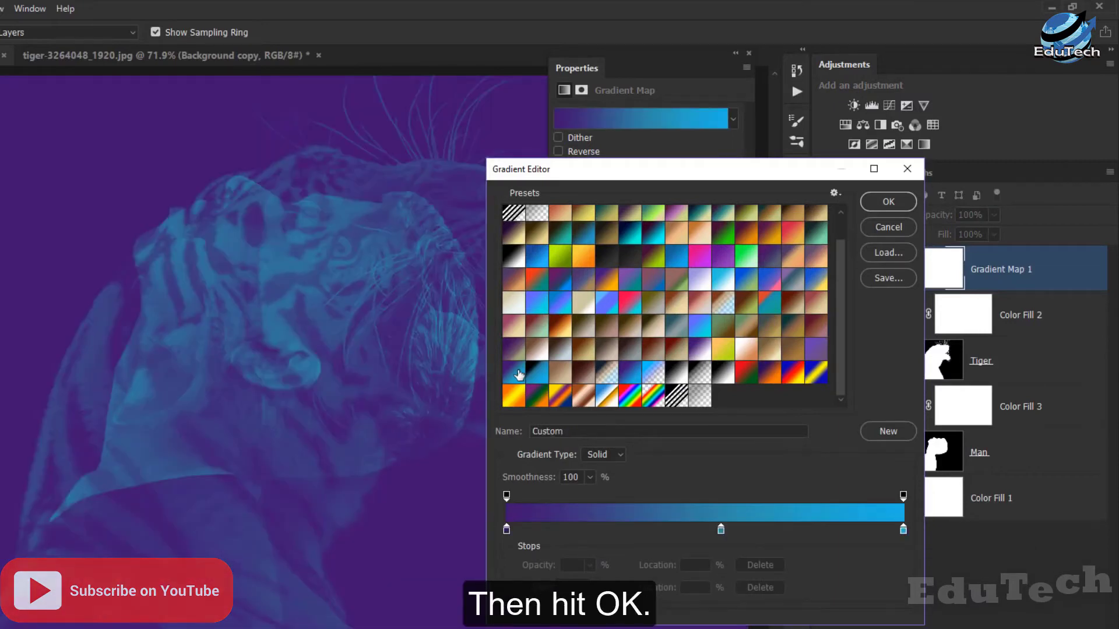
pyautogui.click(888, 201)
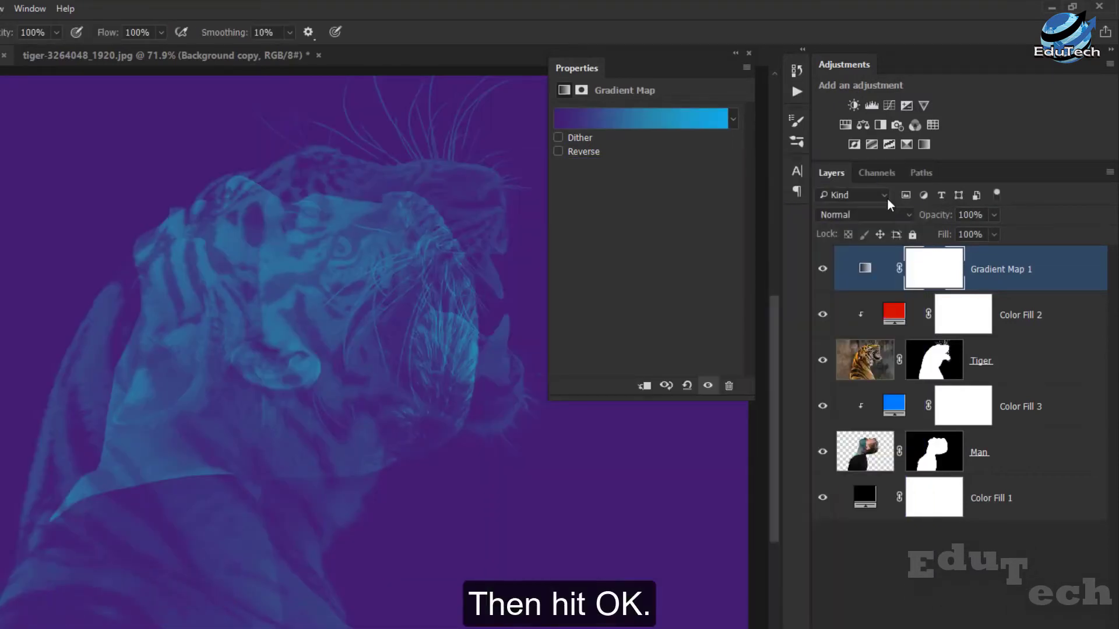
pyautogui.moveTo(945, 217); pyautogui.dragTo(881, 218)
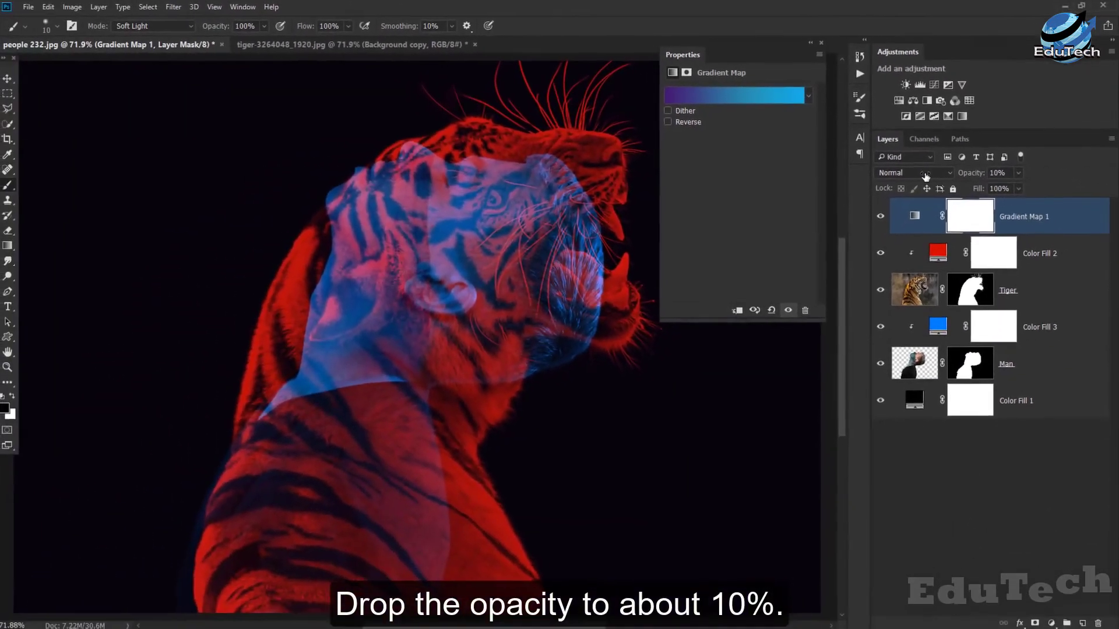
pyautogui.click(822, 42)
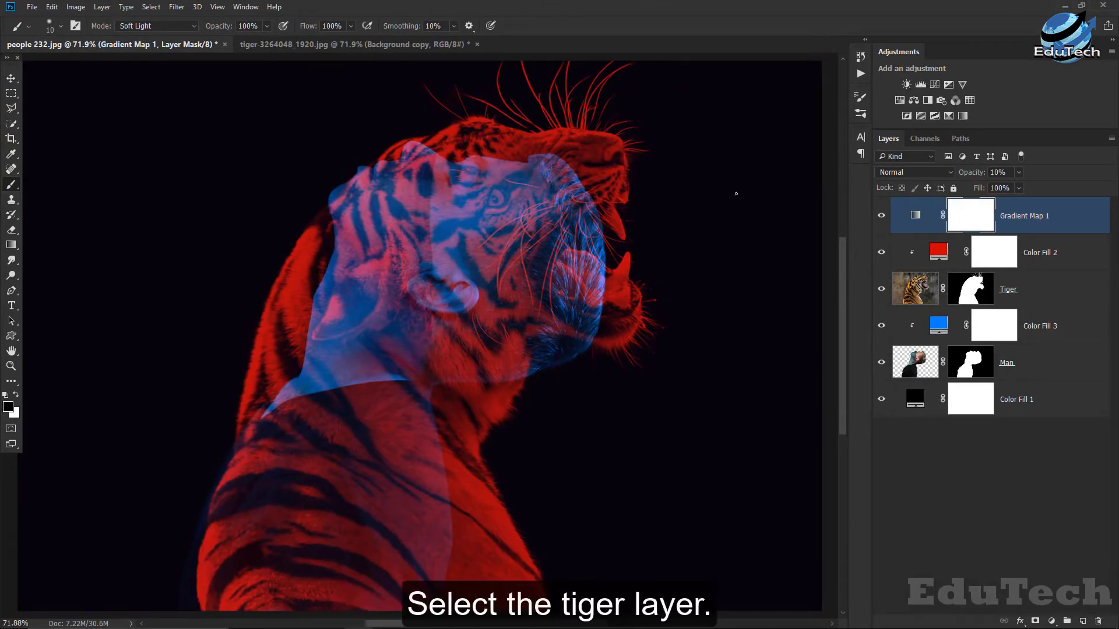
# - Add a Brightness/Contrast adjustment clipped to the Tiger layer, with Brightness -10 and Contrast -50
pyautogui.click(1040, 297)
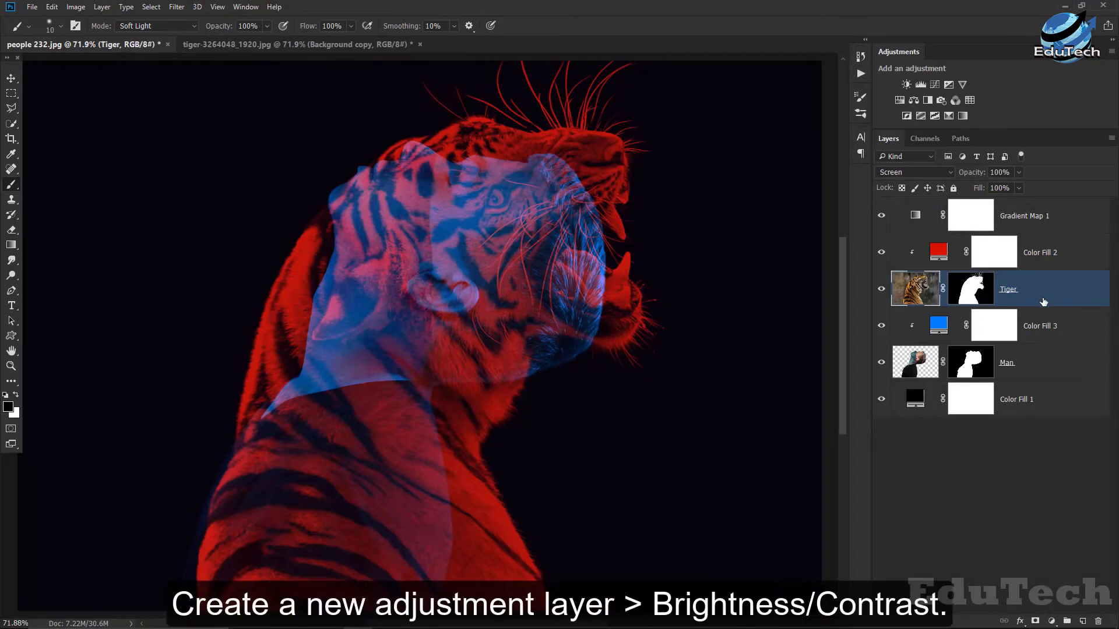
pyautogui.click(1052, 620)
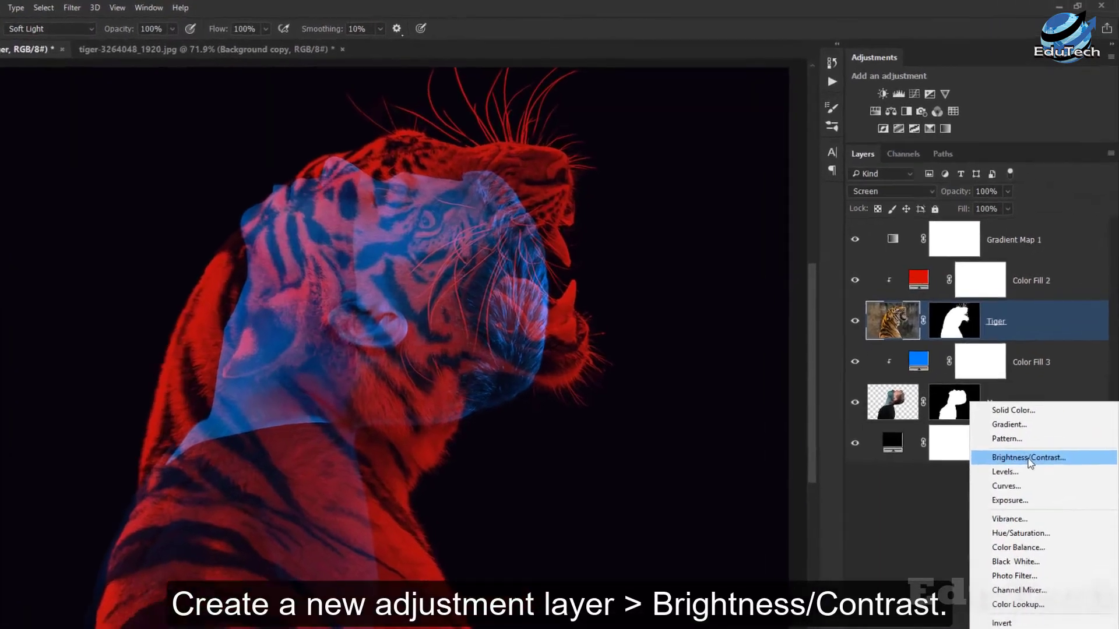
pyautogui.click(1038, 413)
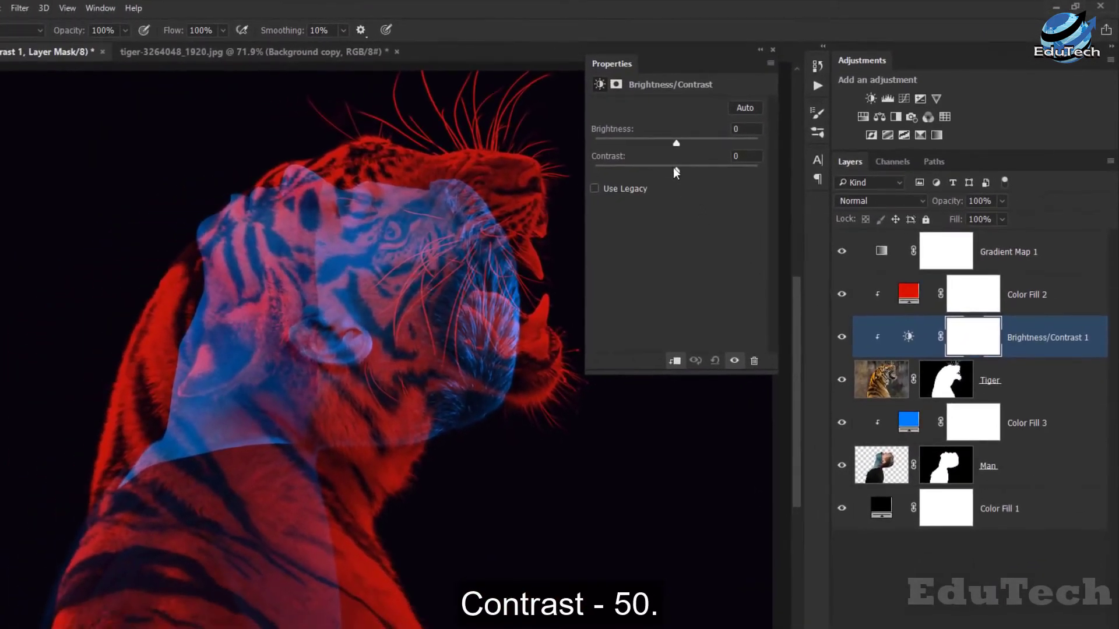
pyautogui.moveTo(674, 170); pyautogui.dragTo(588, 169)
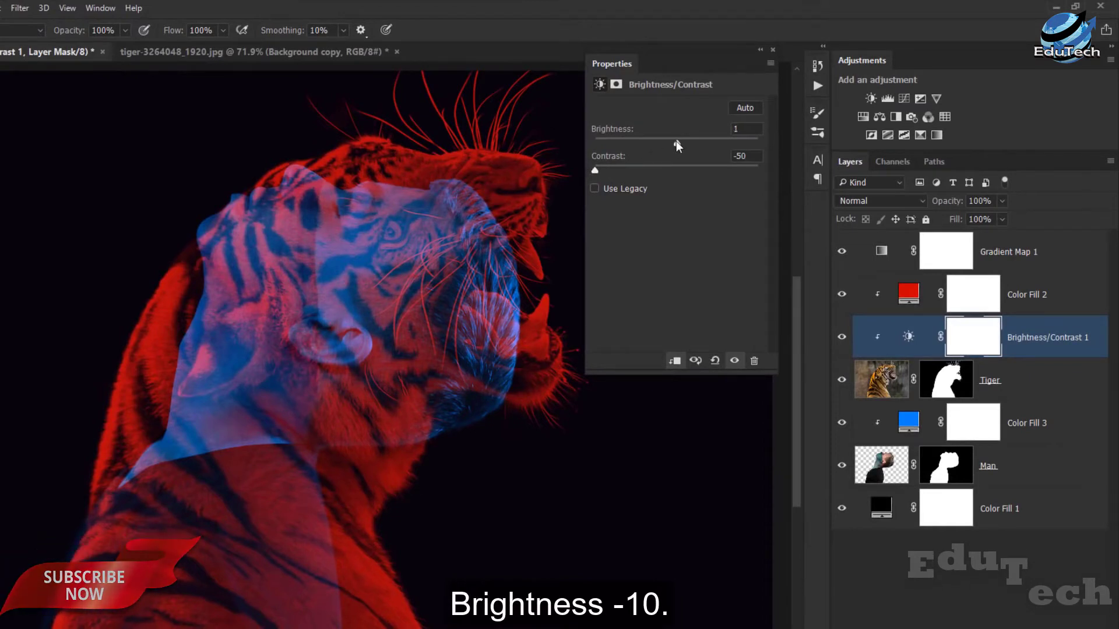
pyautogui.moveTo(676, 142); pyautogui.dragTo(672, 142)
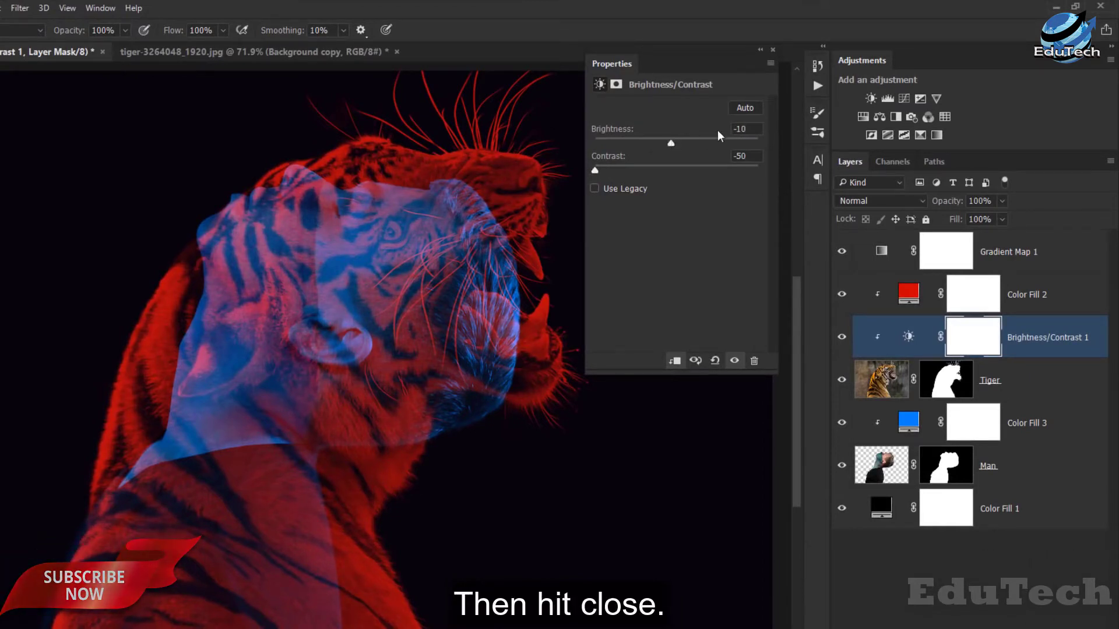
pyautogui.click(773, 50)
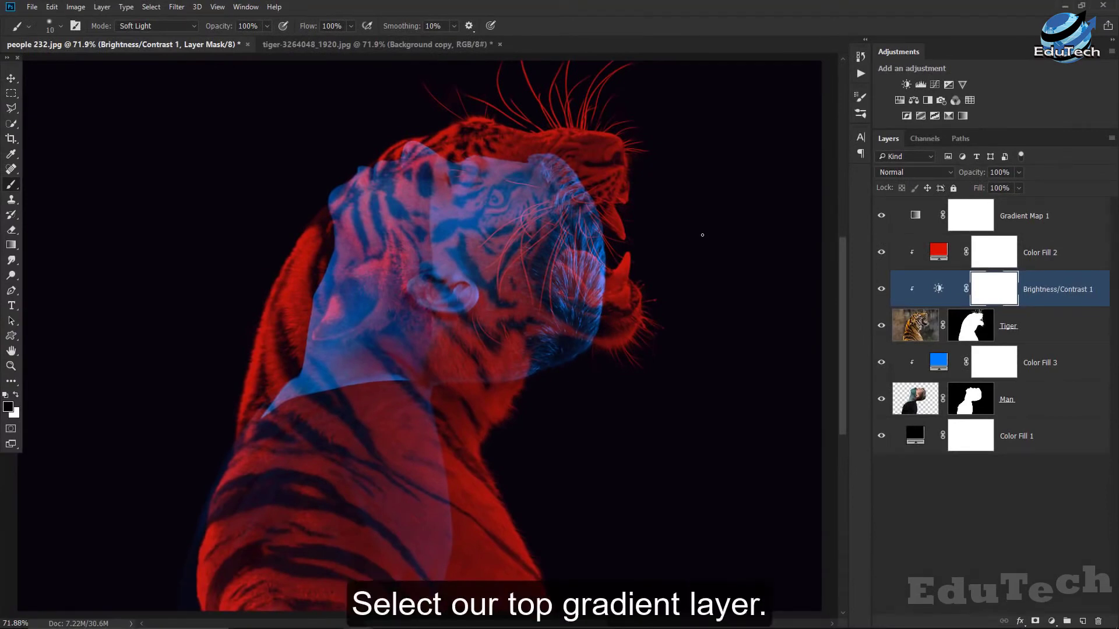
# - Stamp all visible layers into a new layer above Gradient Map 1 and rename it Hair + Smudge
pyautogui.click(1019, 211)
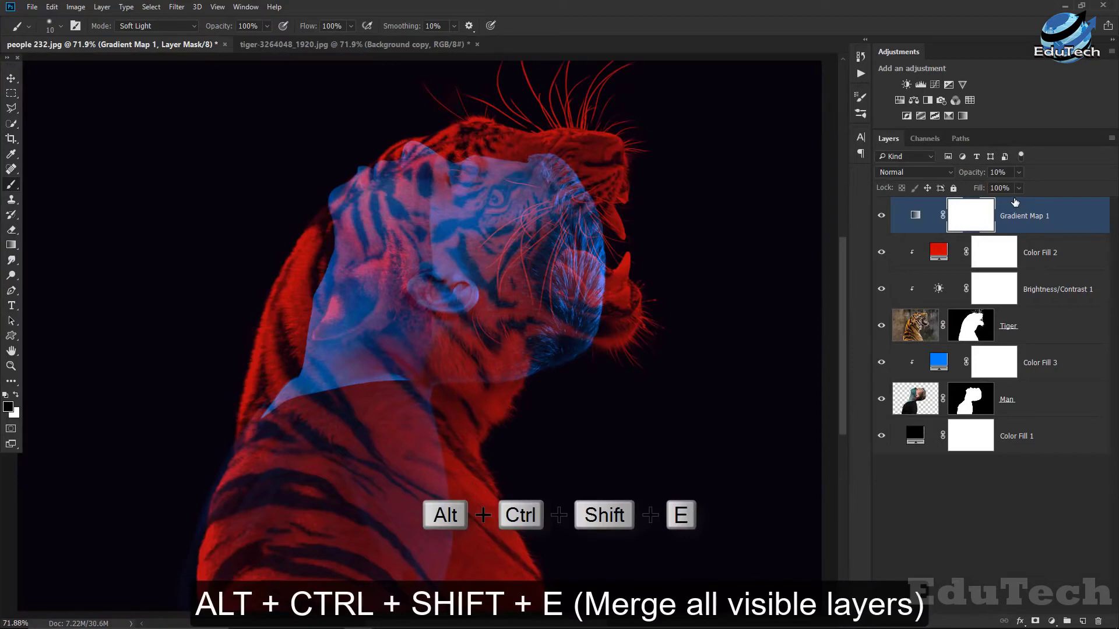
pyautogui.hotkey('ctrl', 'shift', 'alt', 'e')
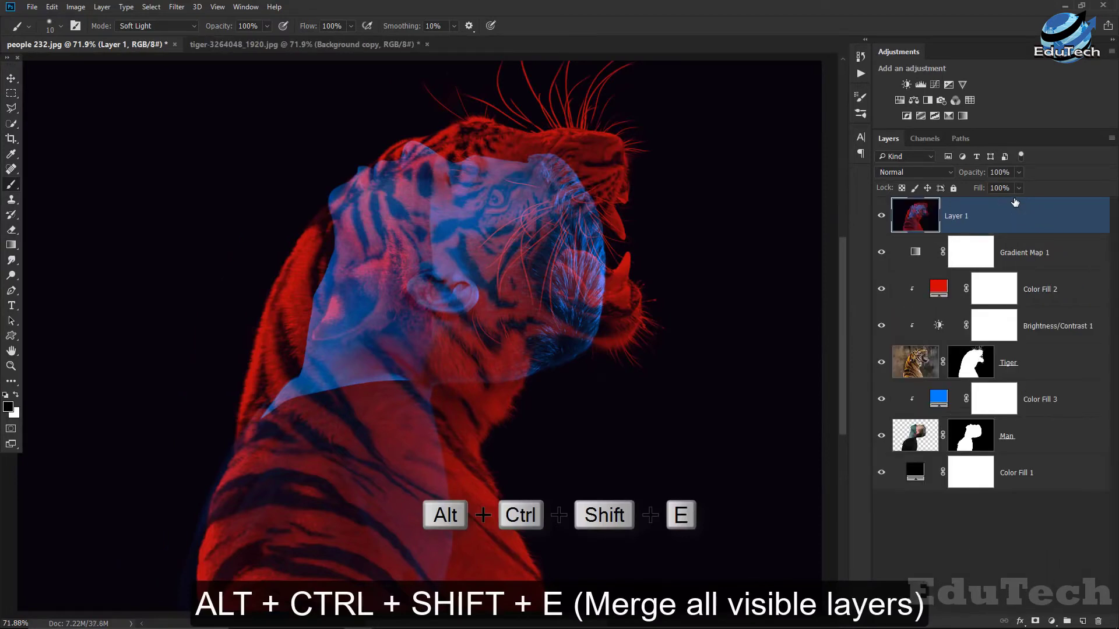
pyautogui.press('r')
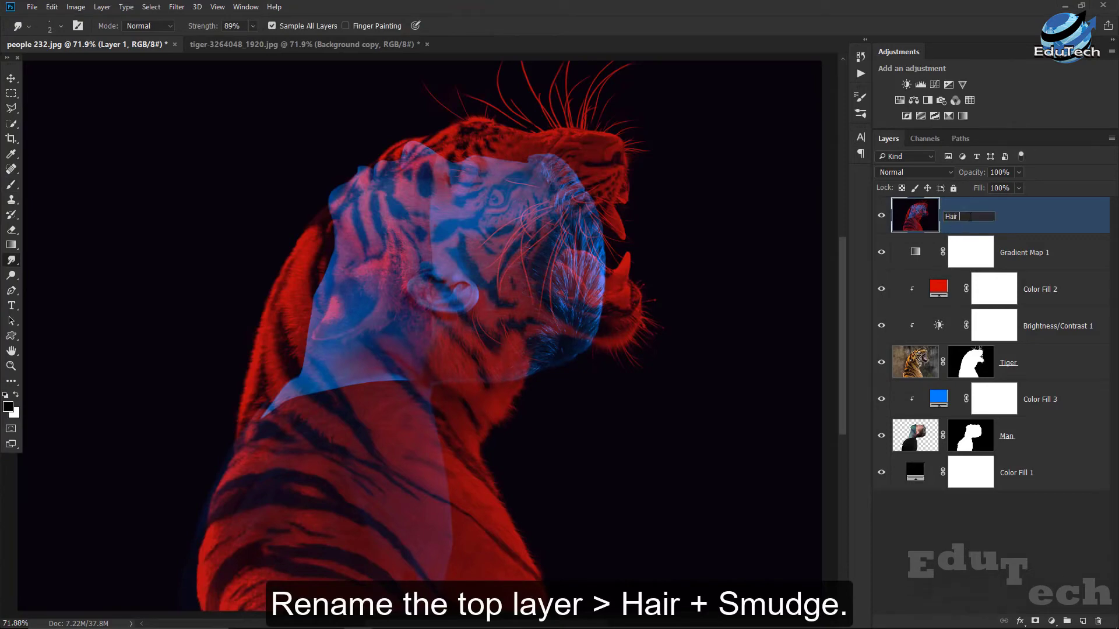
pyautogui.click(971, 217)
pyautogui.write('Hair + S')
pyautogui.write('mudge')
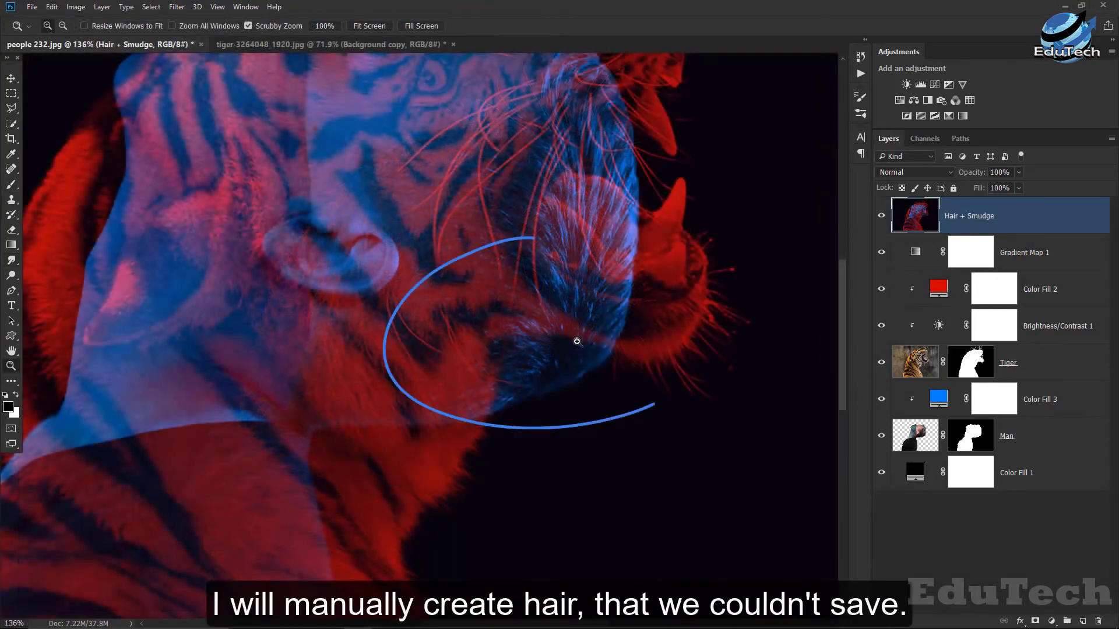
# - Set up the Smudge Tool with a 2 px brush for working on the tiger's hair in the Hair + Smudge layer
pyautogui.moveTo(513, 172)
pyautogui.mouseDown()
pyautogui.moveTo(507, 325)
pyautogui.moveTo(513, 277)
pyautogui.moveTo(513, 317)
pyautogui.moveTo(512, 288)
pyautogui.mouseUp()
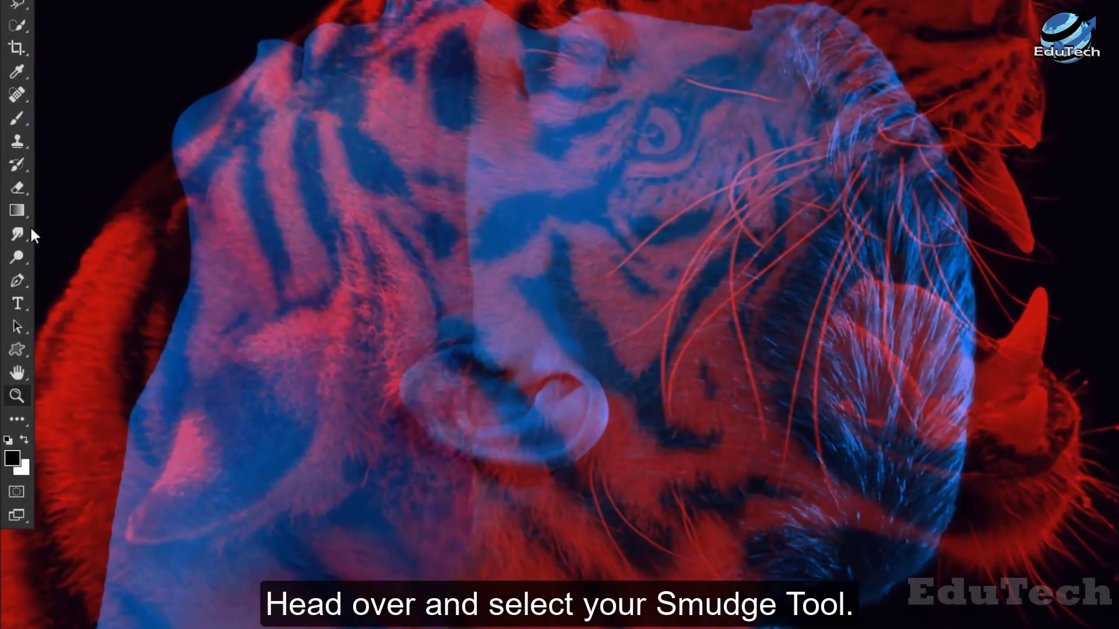
pyautogui.rightClick(30, 233)
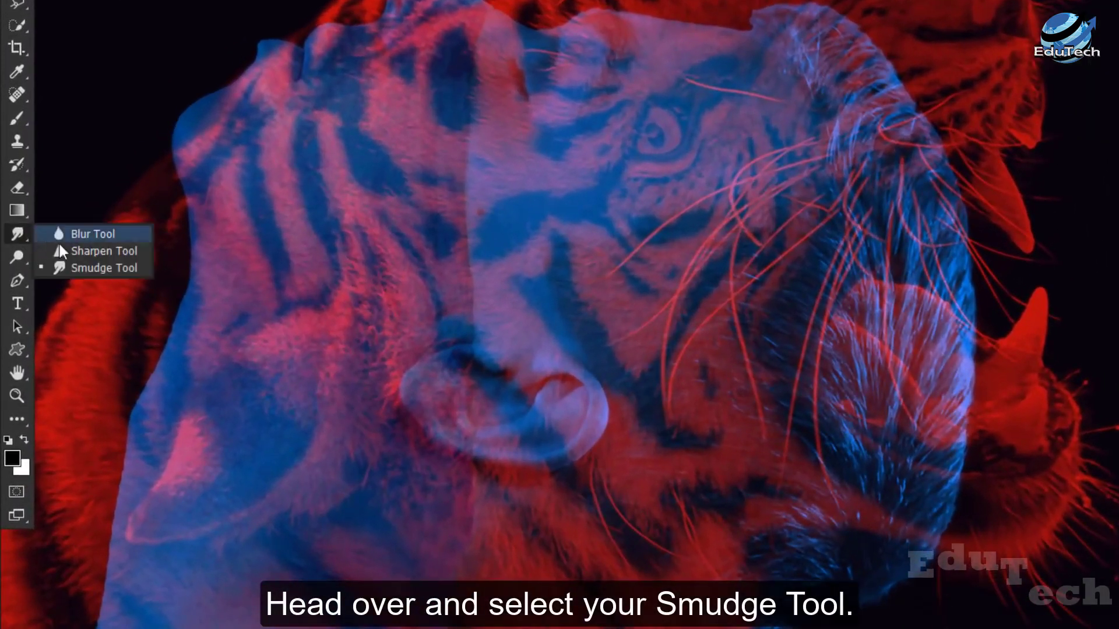
pyautogui.click(106, 266)
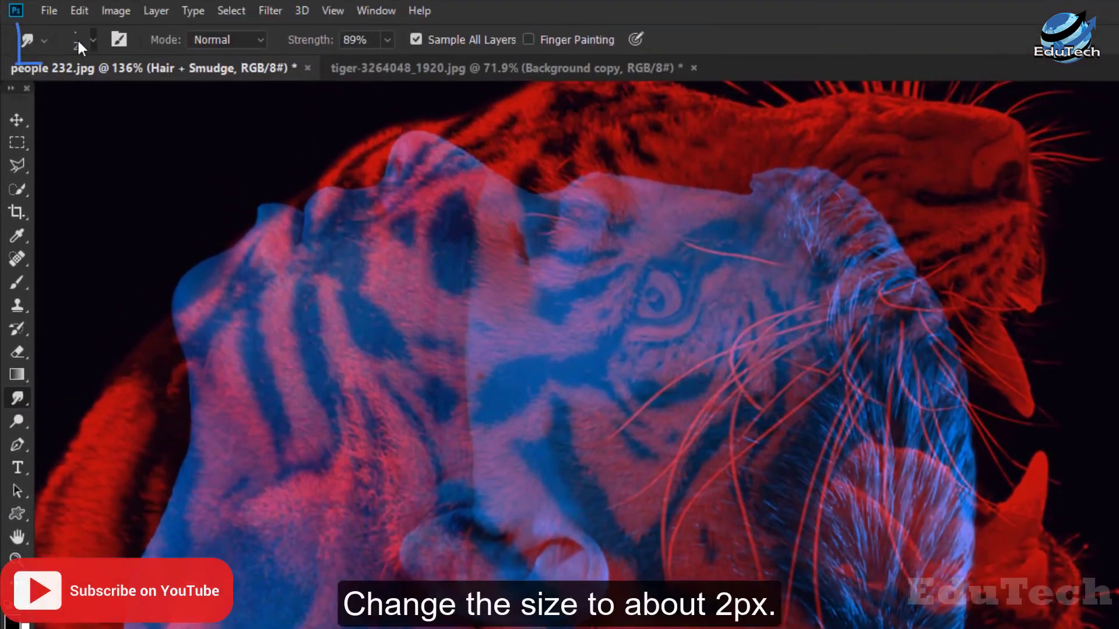
pyautogui.click(77, 38)
pyautogui.click(77, 37)
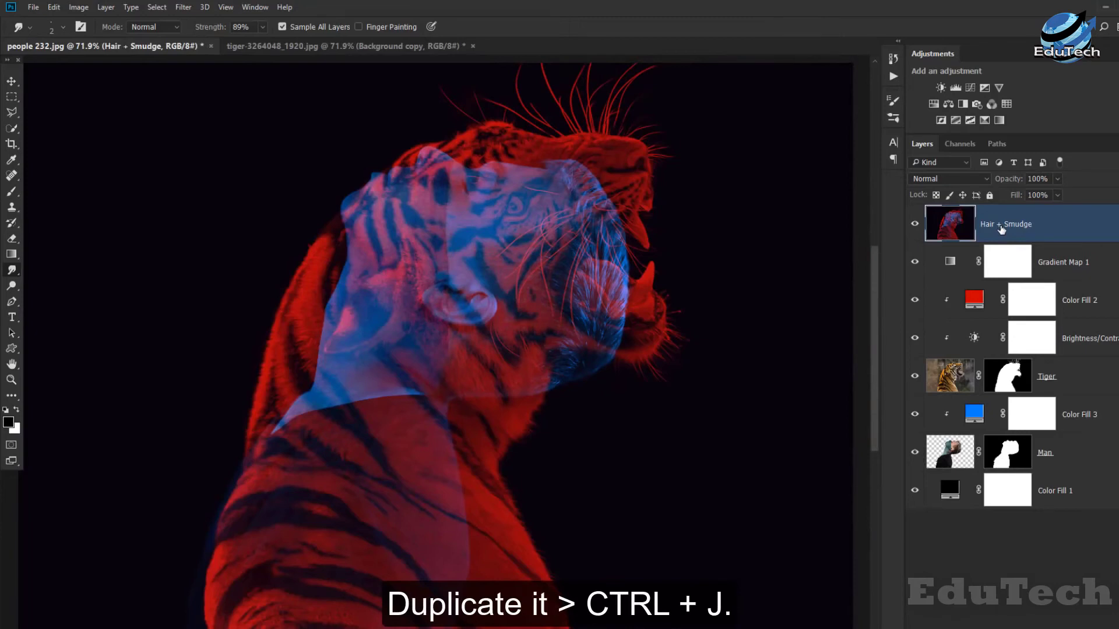
# - Duplicate the Hair + Smudge layer and rename the copy Soften
pyautogui.hotkey('ctrl', 'j')
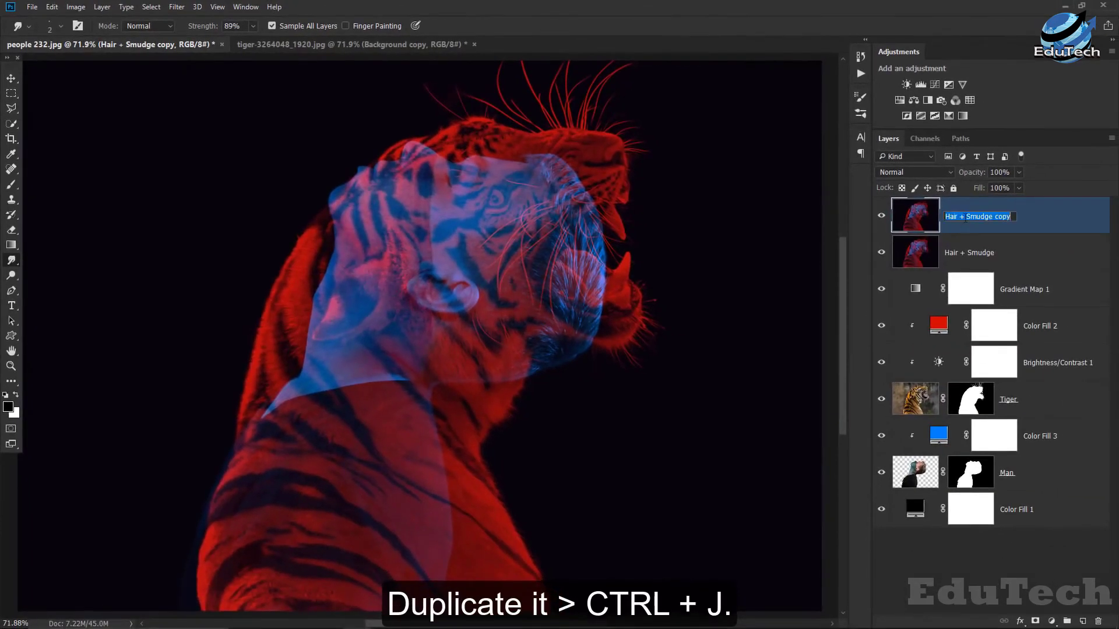
pyautogui.write('often')
pyautogui.press('Return')
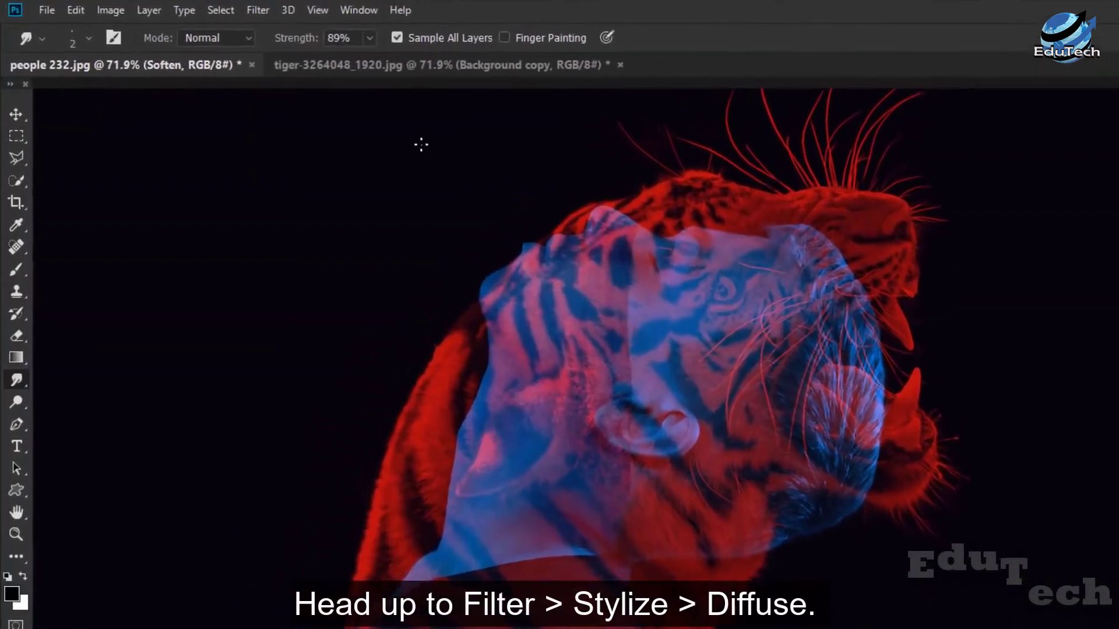
# - Apply the Diffuse filter to the Soften layer in Anisotropic mode, checking several areas of the image in the preview
pyautogui.click(176, 7)
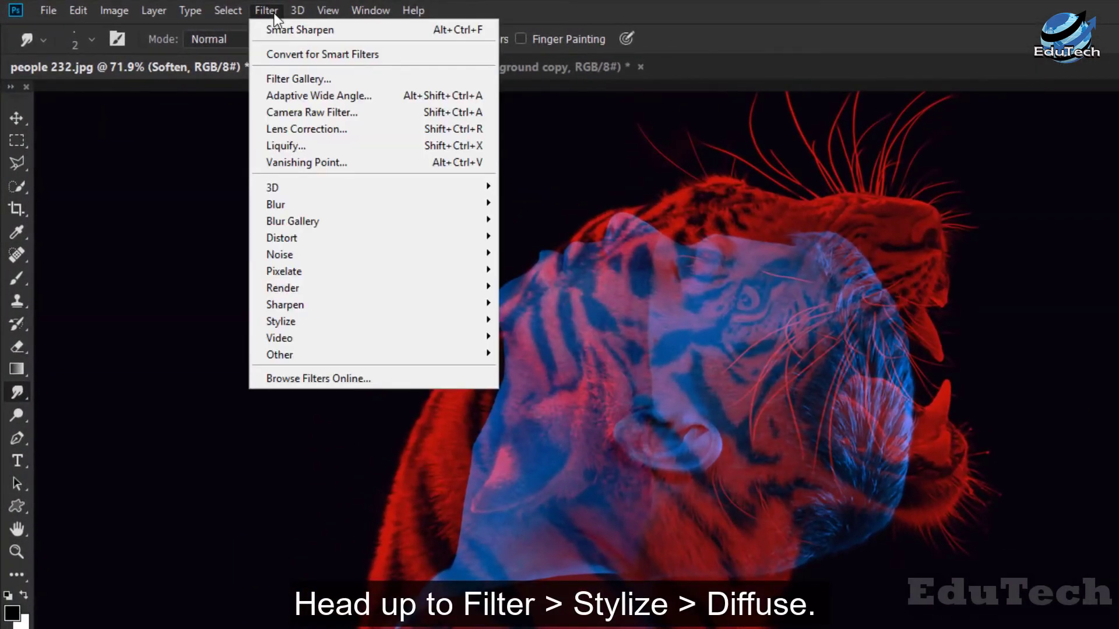
pyautogui.moveTo(349, 320)
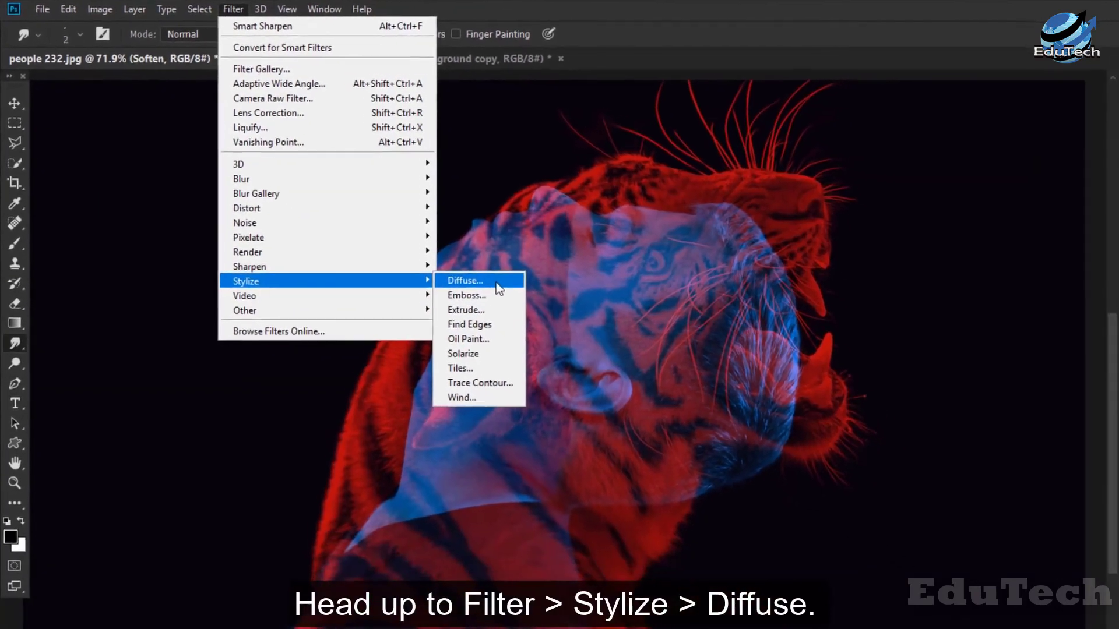
pyautogui.click(532, 321)
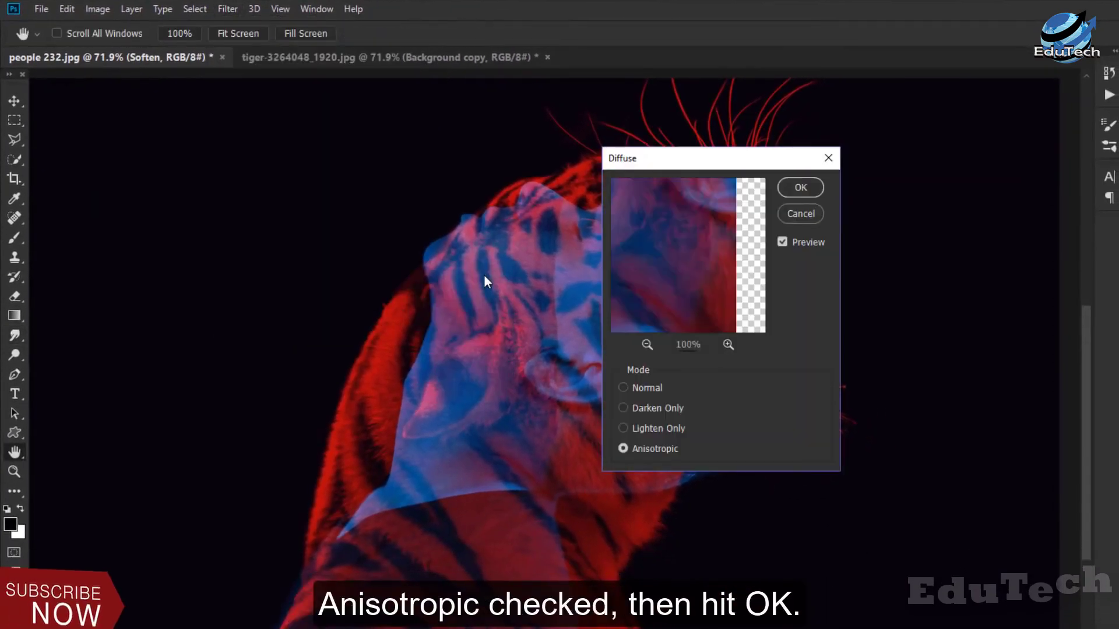
pyautogui.moveTo(707, 305); pyautogui.dragTo(697, 174)
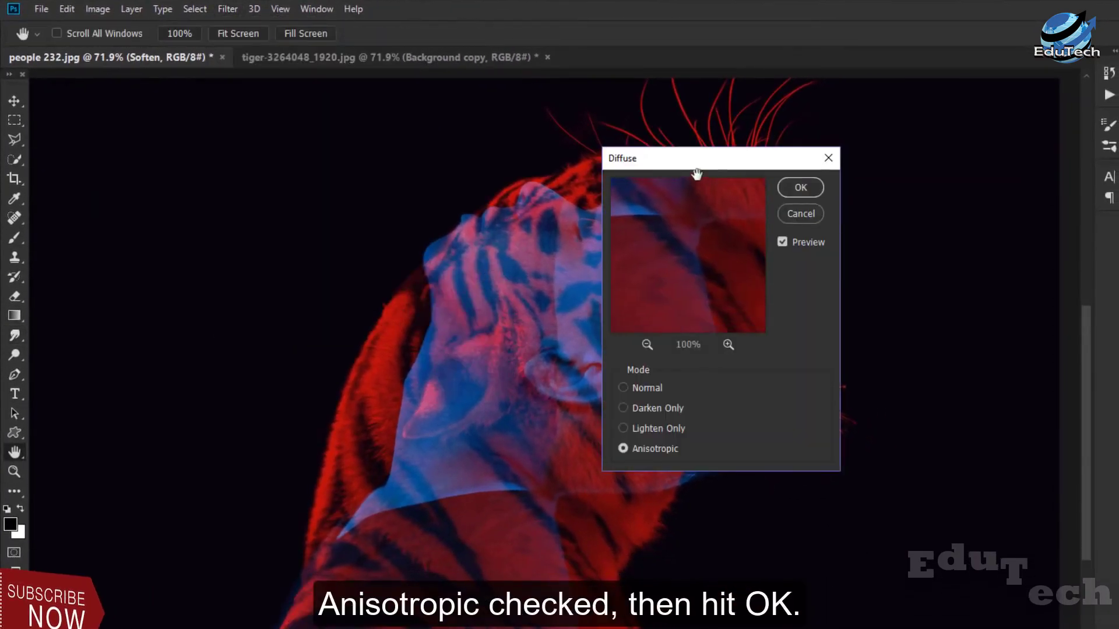
pyautogui.moveTo(712, 239); pyautogui.dragTo(651, 293)
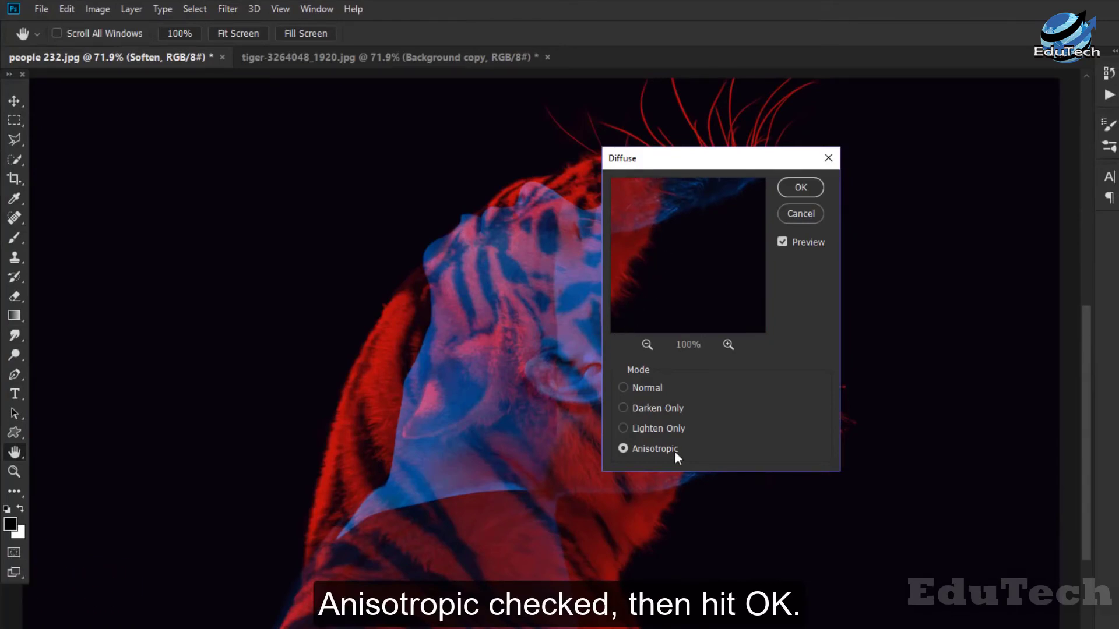
pyautogui.click(800, 188)
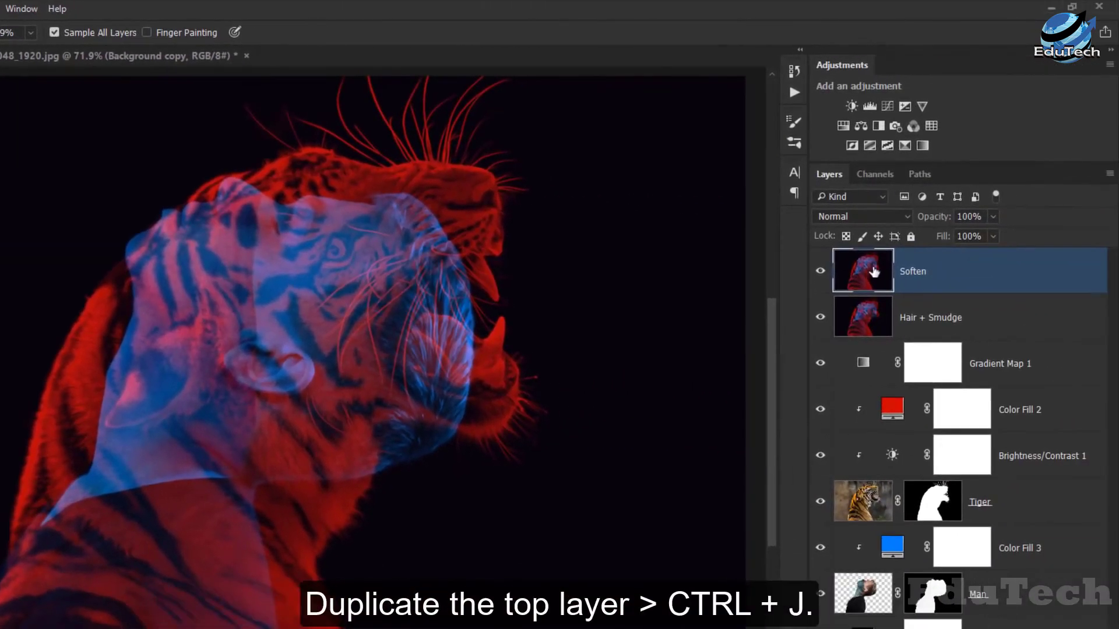
# - Duplicate the Soften layer and rename the copy Sharpen
pyautogui.hotkey('ctrl', 'j')
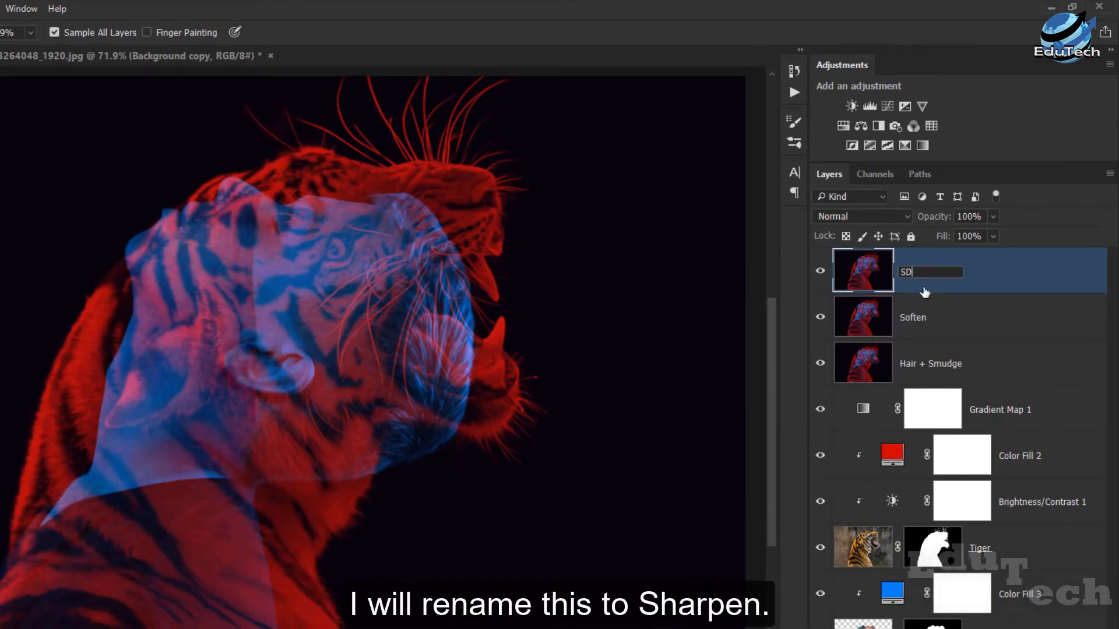
pyautogui.write('pen')
pyautogui.press('Return')
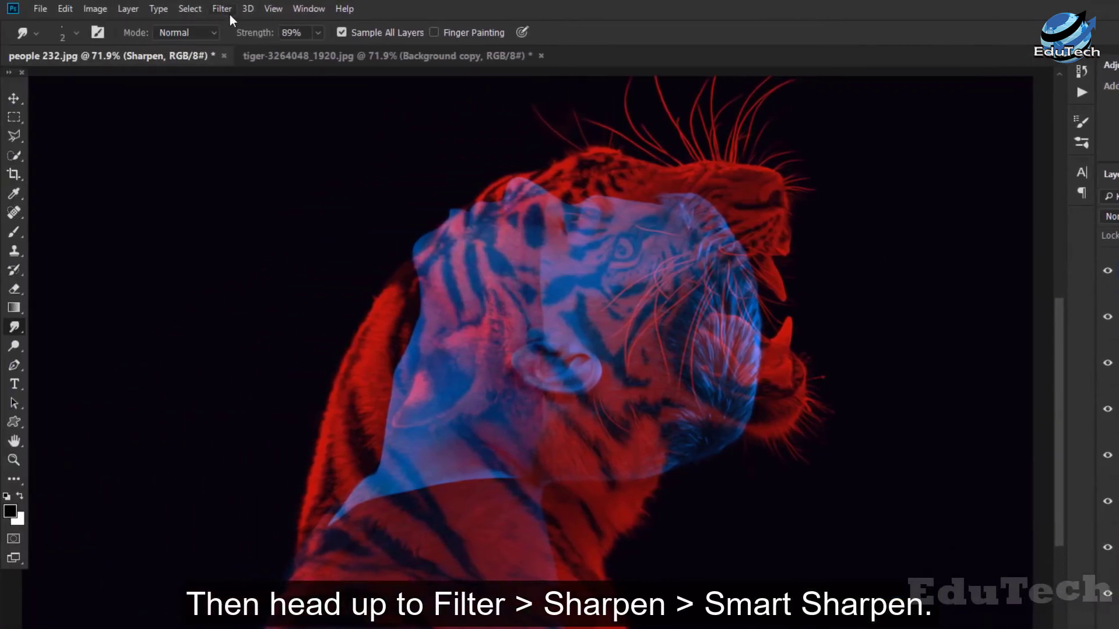
# - Apply Smart Sharpen to the Sharpen layer with Amount 49%, Radius 0.4 px and Remove set to Gaussian Blur
pyautogui.click(229, 12)
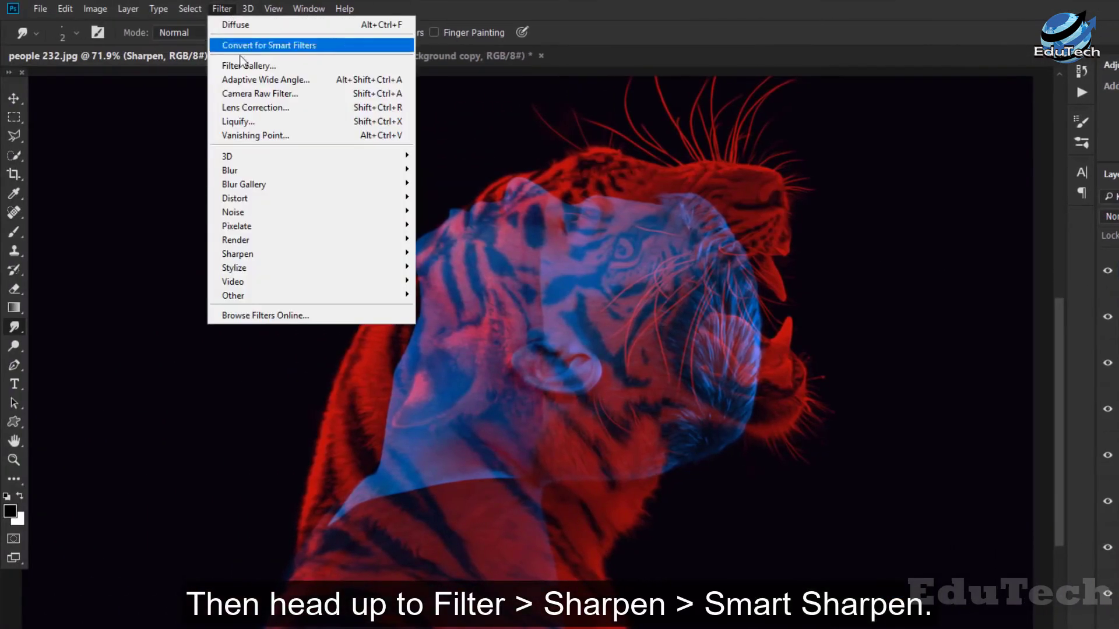
pyautogui.moveTo(282, 253)
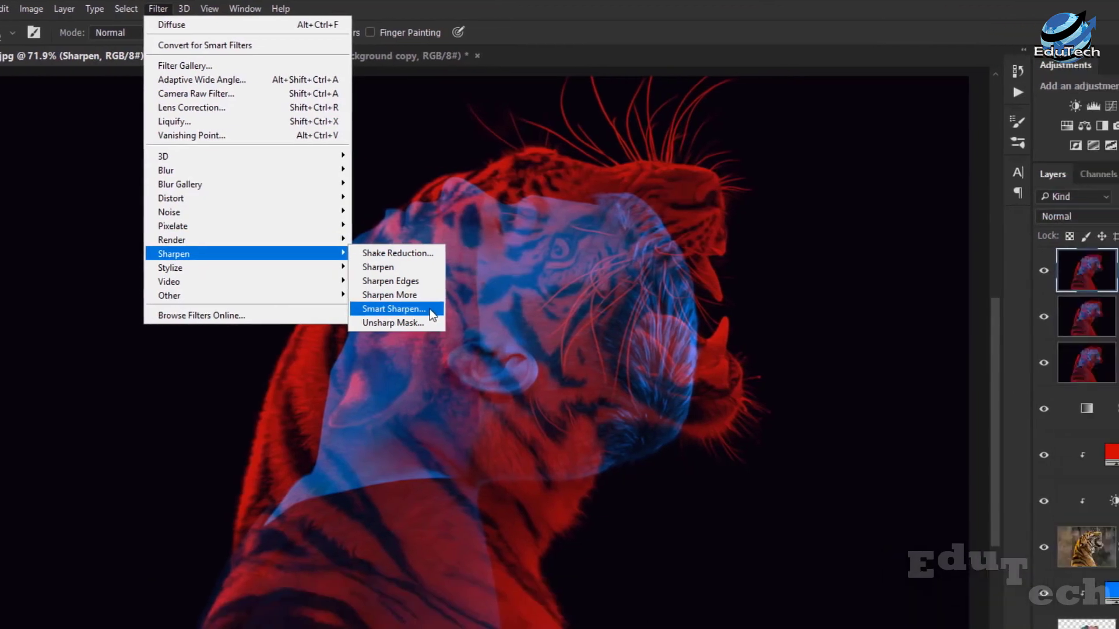
pyautogui.click(493, 309)
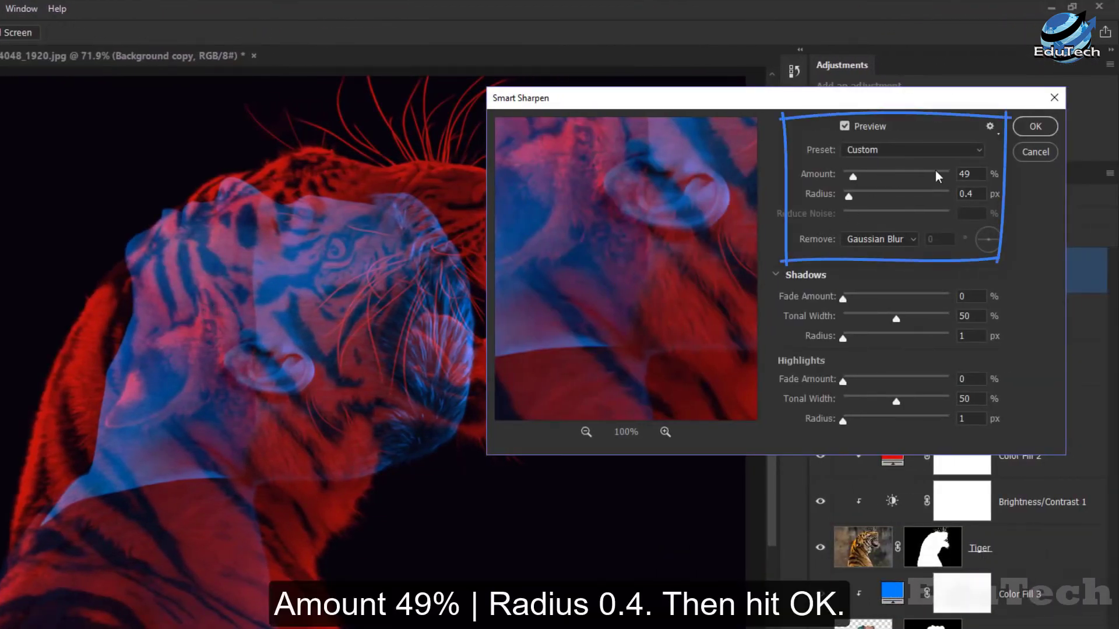
pyautogui.click(982, 194)
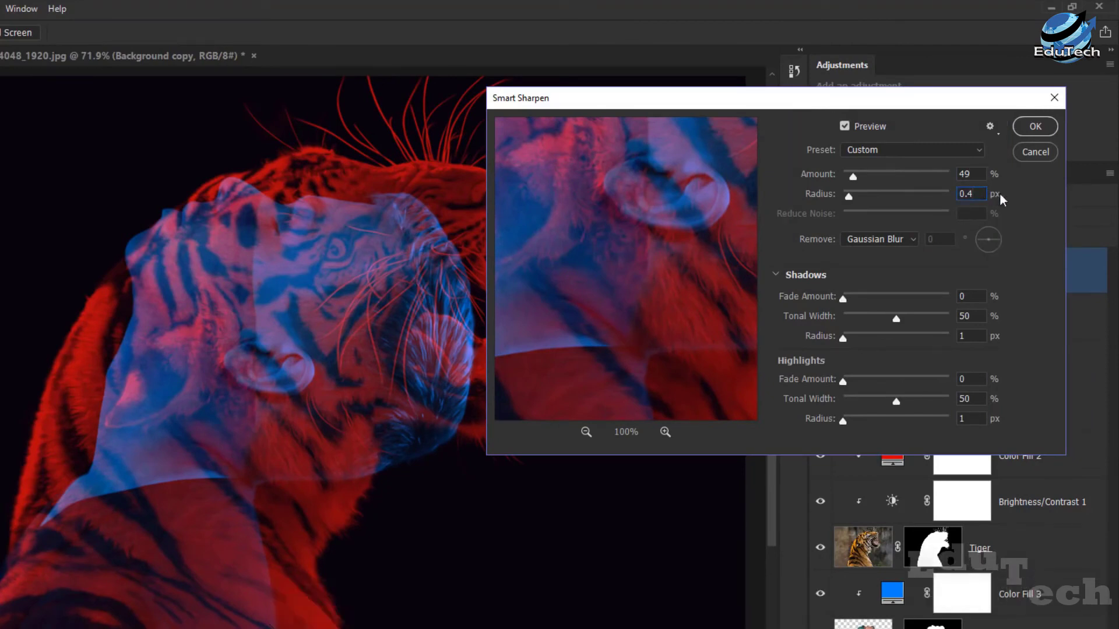
pyautogui.click(1033, 127)
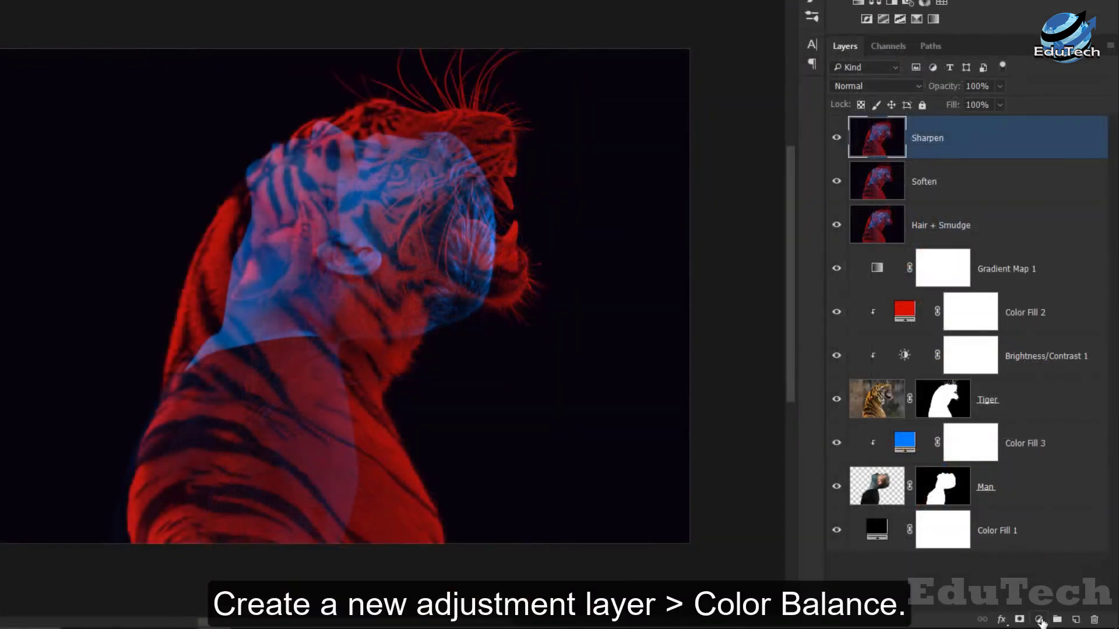
# - Add a Color Balance adjustment layer above Sharpen with midtones at Cyan/Red -21, Magenta/Green -20 and Yellow/Blue +10
pyautogui.click(1039, 620)
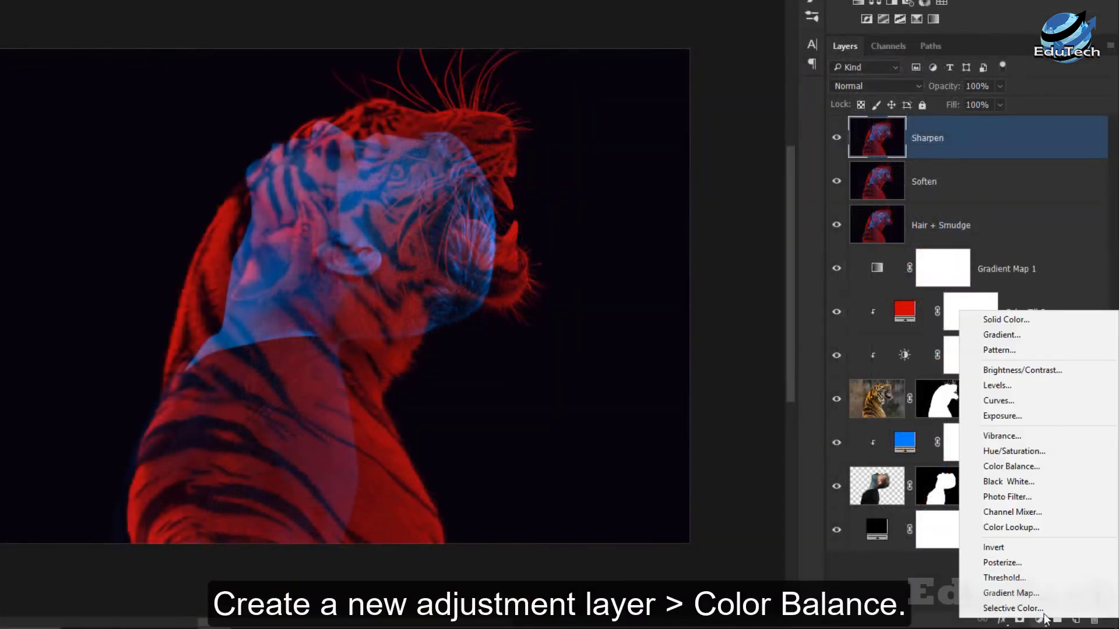
pyautogui.click(1051, 467)
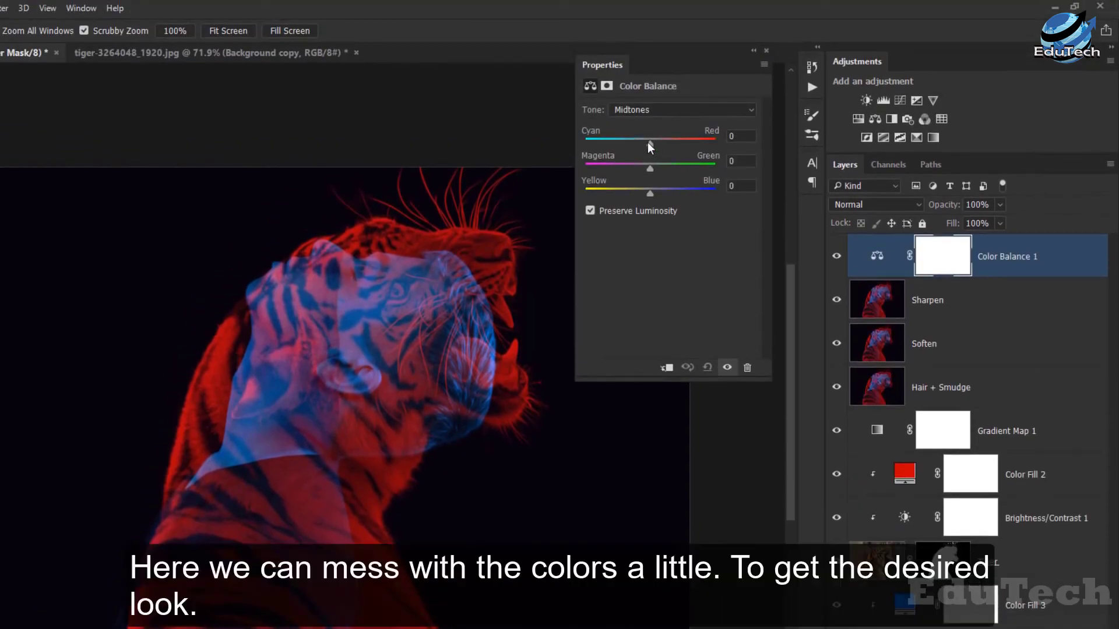
pyautogui.moveTo(648, 143); pyautogui.dragTo(657, 191)
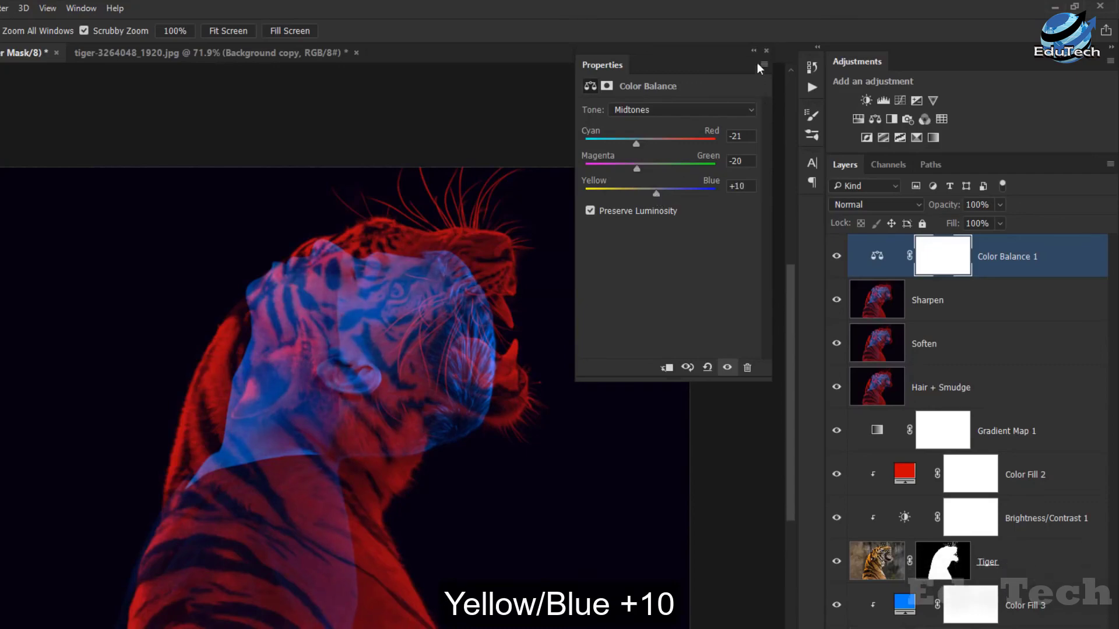